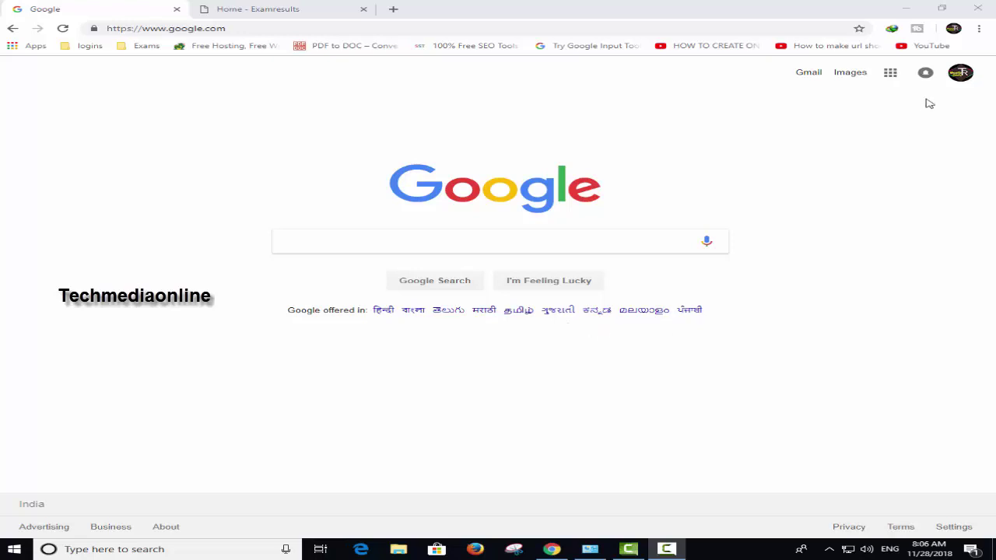
- Open Blogger, view the live whatsappguru2018 blog and return to the dashboard's theme settings
{"action": "left_click", "coordinate": [891, 76]}
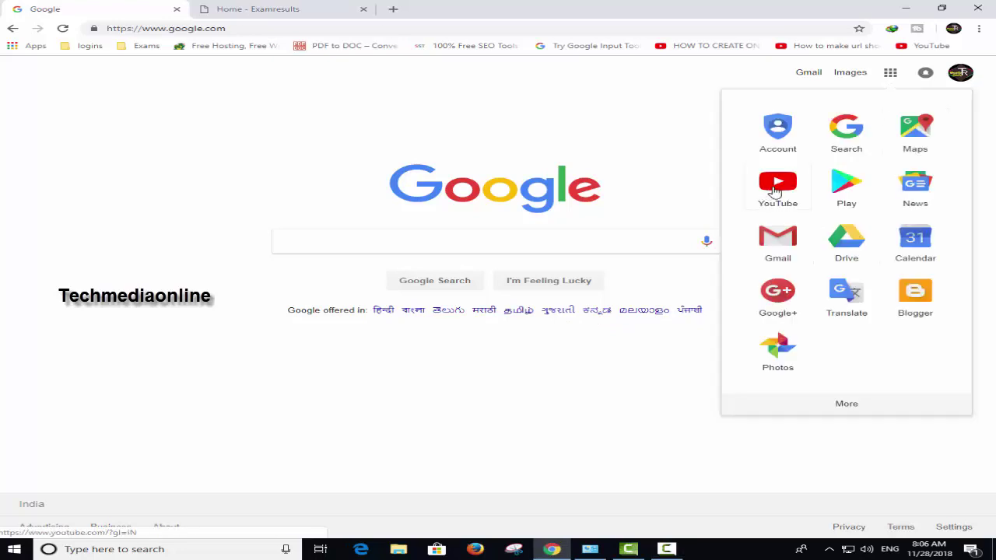
{"action": "left_click", "coordinate": [902, 307]}
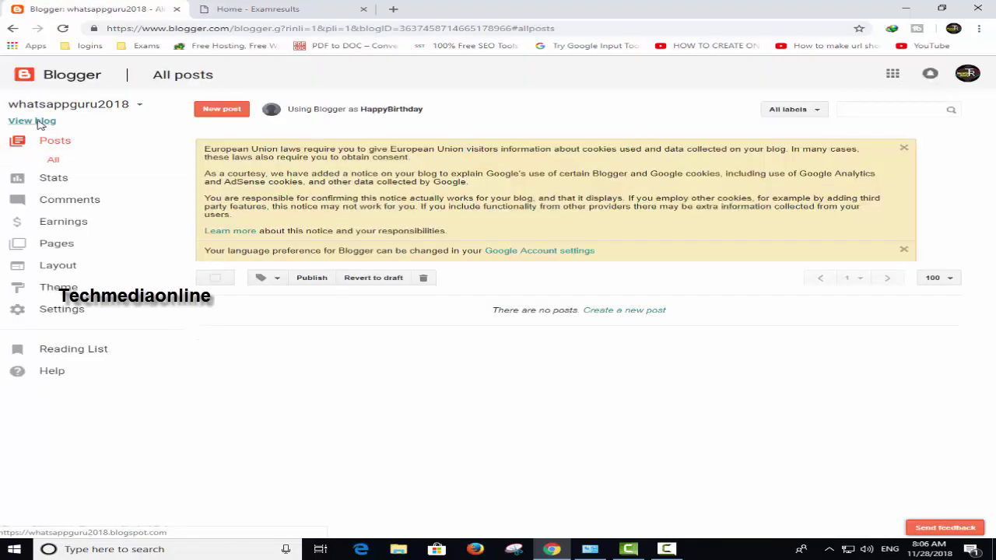
{"action": "left_click", "coordinate": [37, 122]}
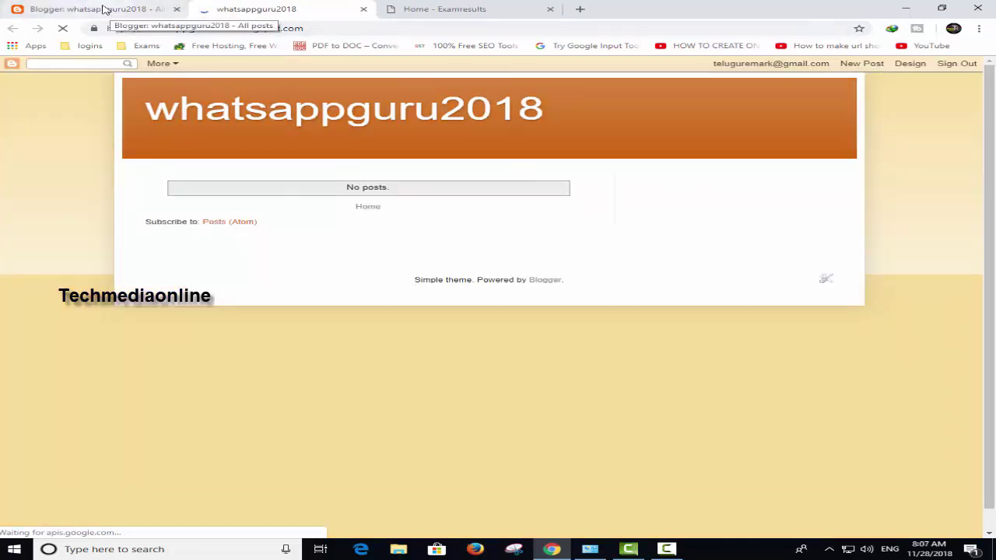
{"action": "left_click", "coordinate": [104, 10]}
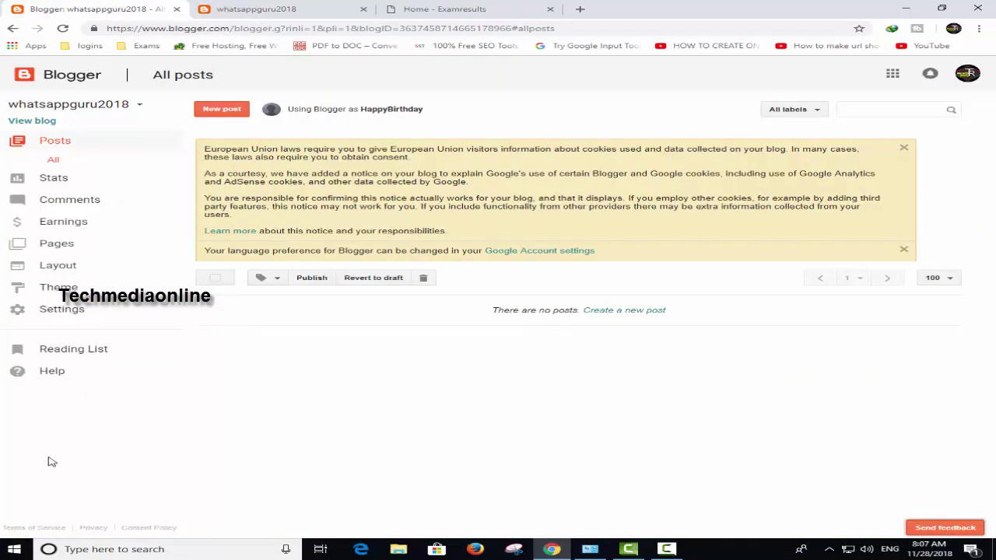
{"action": "left_click", "coordinate": [64, 295]}
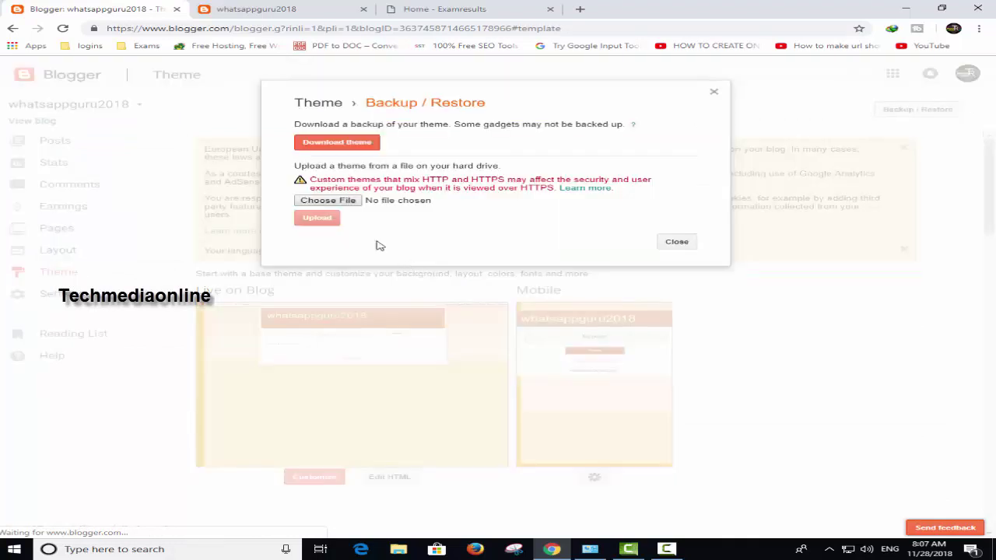
{"action": "left_click", "coordinate": [327, 200]}
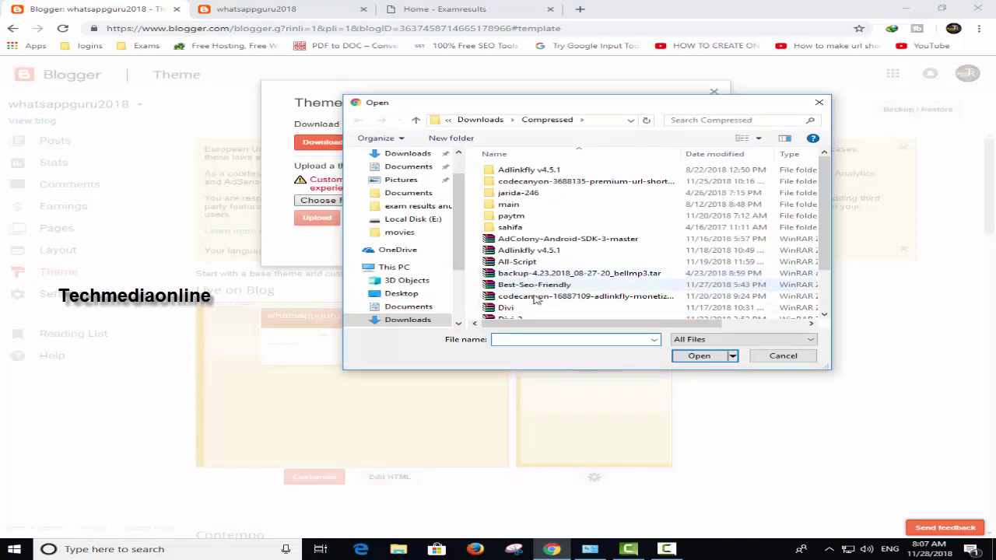
{"action": "left_click", "coordinate": [525, 287]}
{"action": "left_click", "coordinate": [704, 361]}
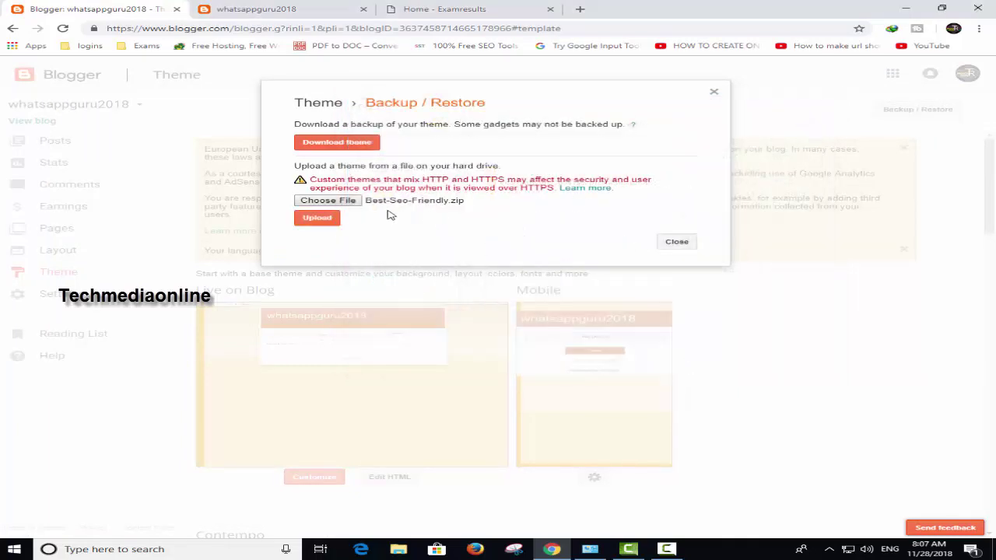
{"action": "left_click", "coordinate": [677, 243]}
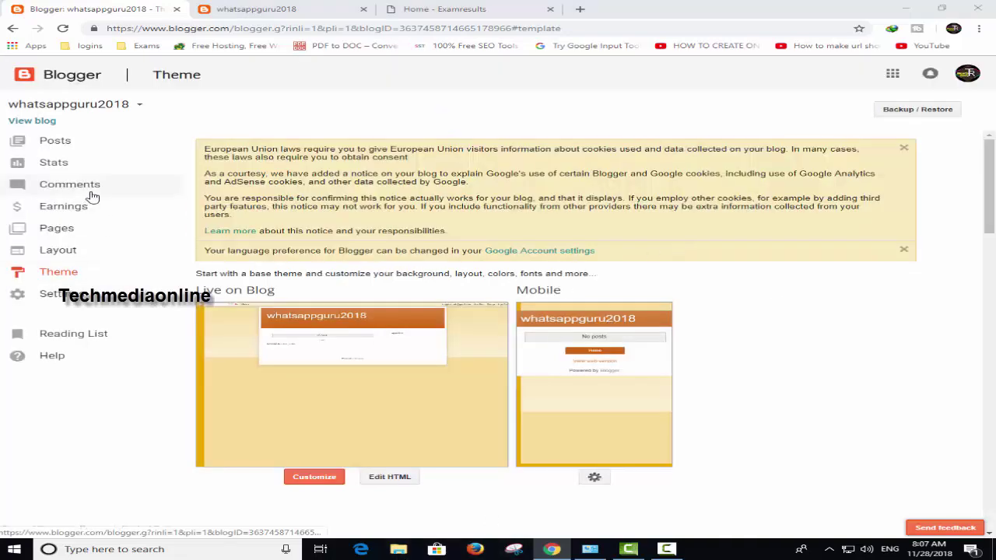
- Switch to File Explorer and extract the Best-Seo-Friendly archive into the Compressed folder inside Downloads
{"action": "key", "text": "super+e"}
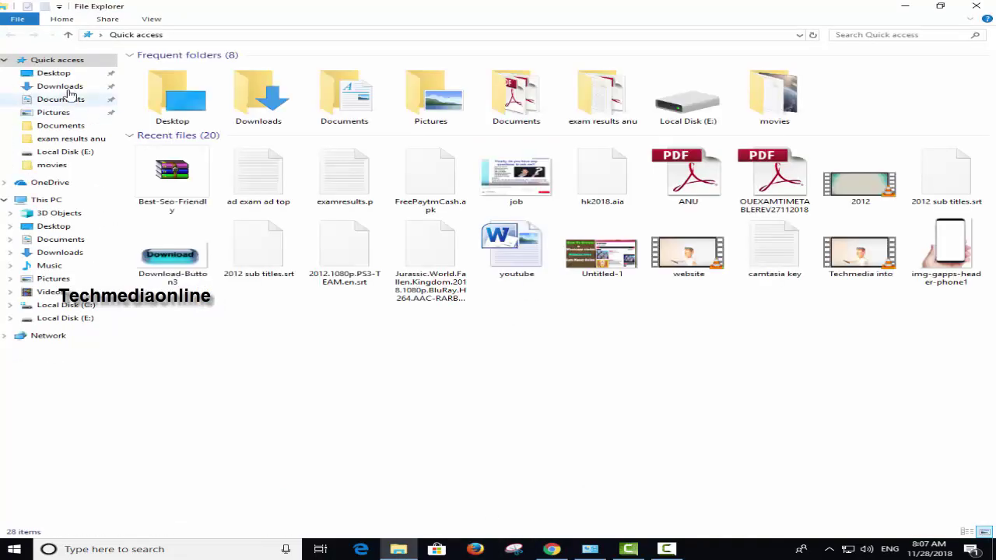
{"action": "left_click", "coordinate": [67, 88]}
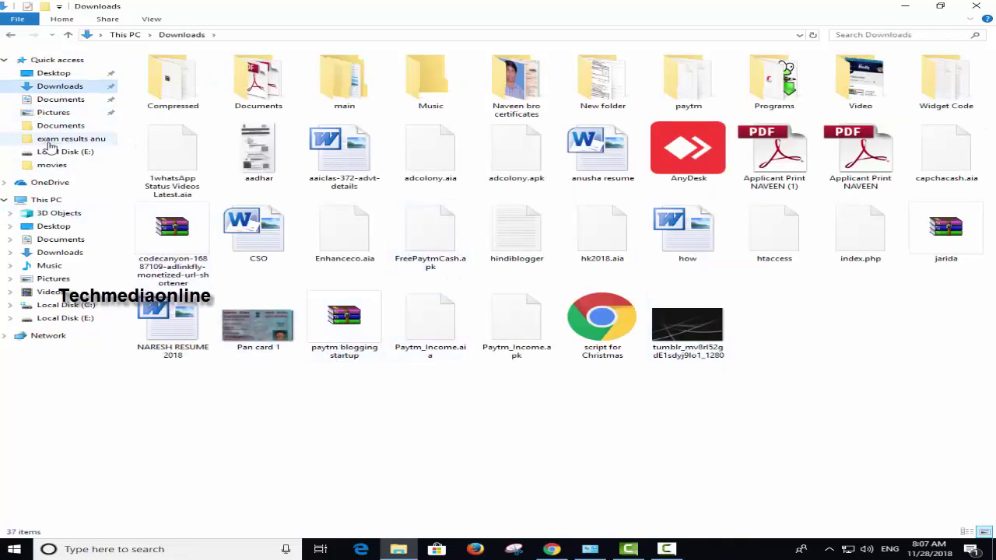
{"action": "double_click", "coordinate": [173, 81]}
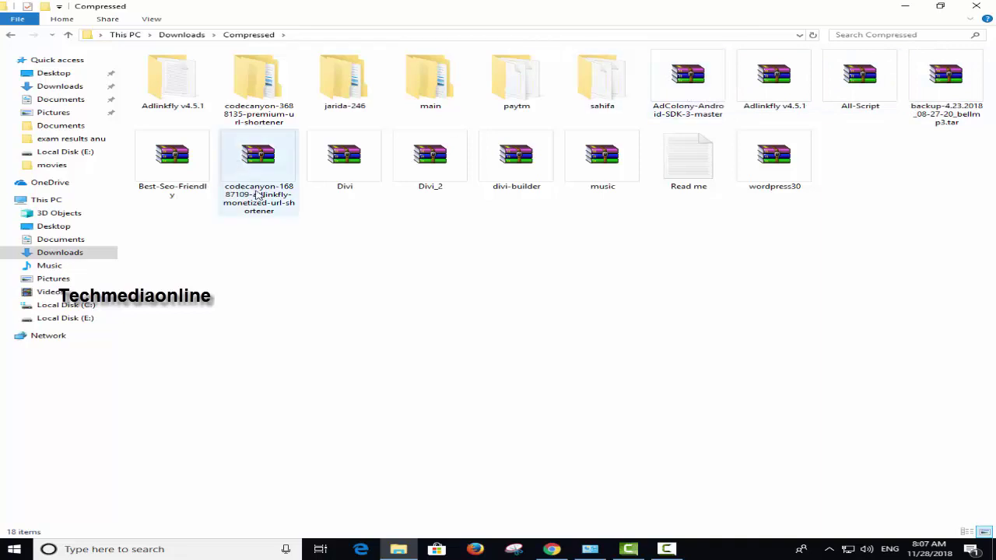
{"action": "left_click", "coordinate": [187, 179]}
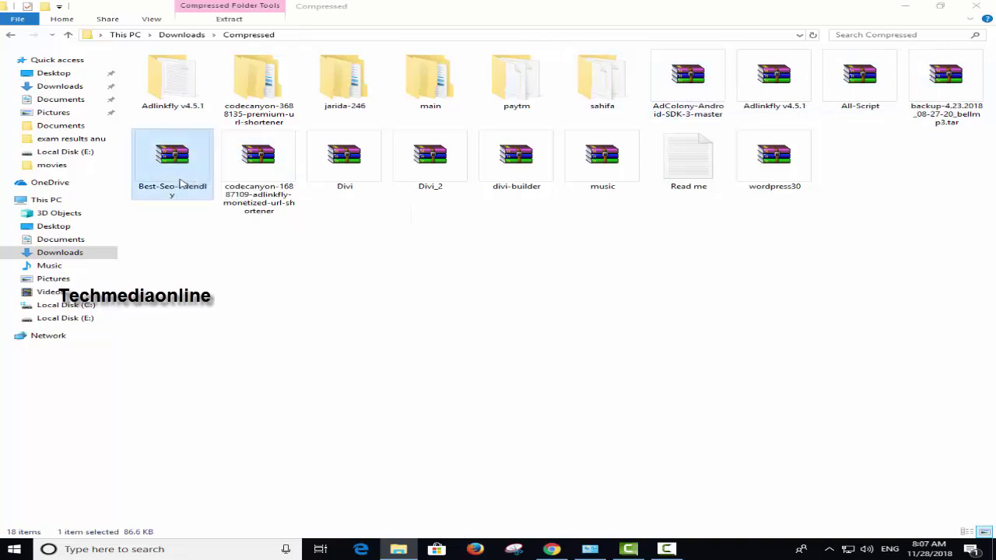
{"action": "right_click", "coordinate": [187, 179]}
{"action": "left_click", "coordinate": [158, 171]}
{"action": "right_click", "coordinate": [155, 166]}
{"action": "left_click", "coordinate": [191, 218]}
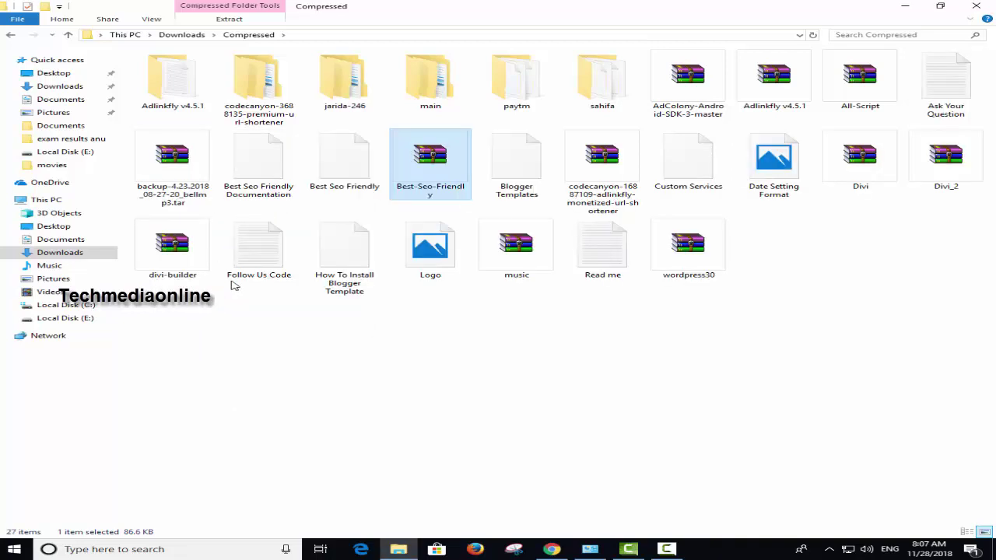
- Check the file type of the extracted Best Seo Friendly file in its properties
{"action": "left_click", "coordinate": [349, 168]}
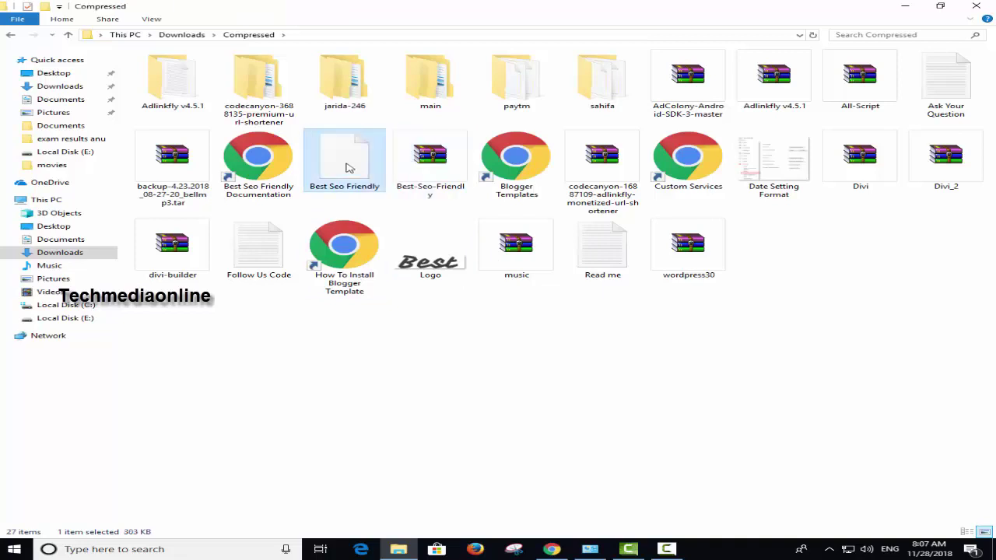
{"action": "right_click", "coordinate": [349, 168]}
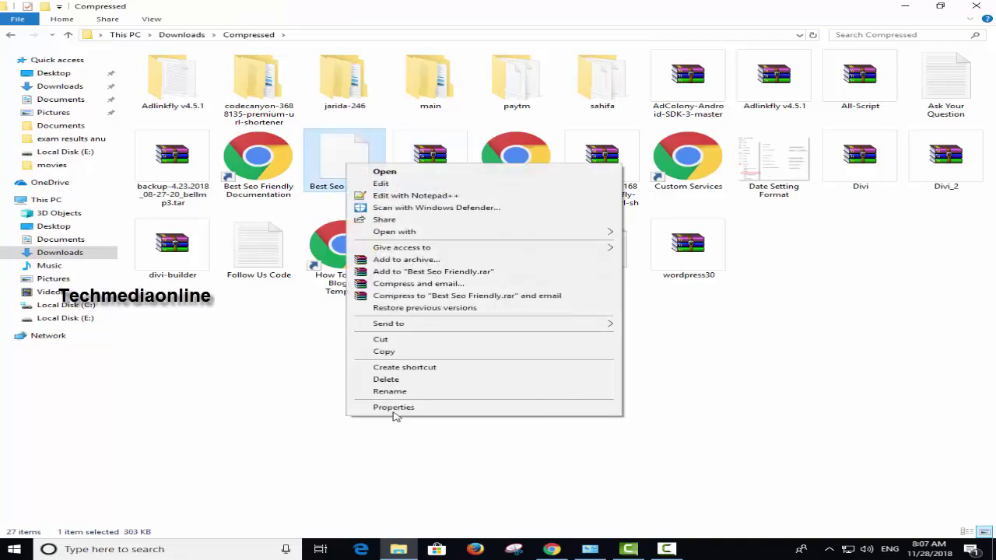
{"action": "left_click", "coordinate": [394, 410]}
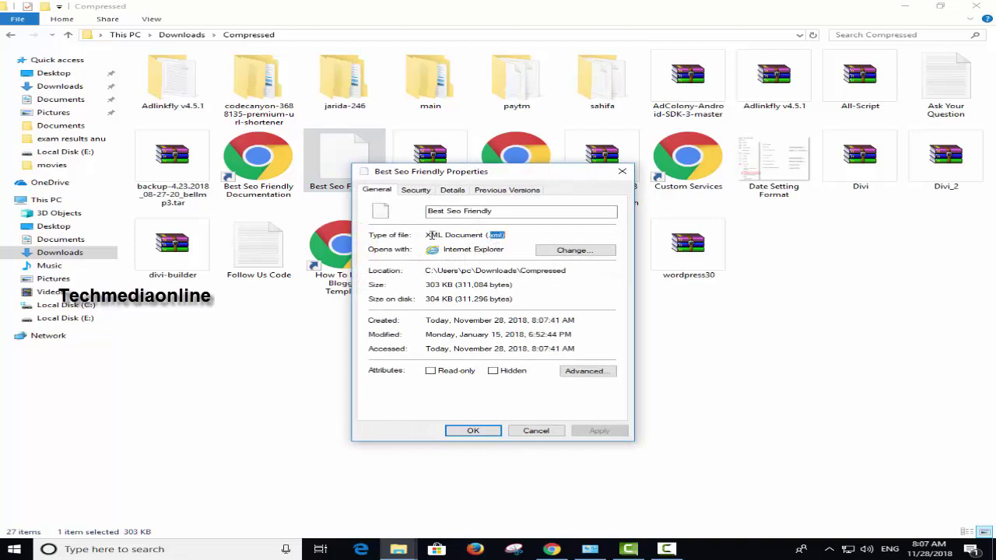
{"action": "left_click", "coordinate": [535, 430]}
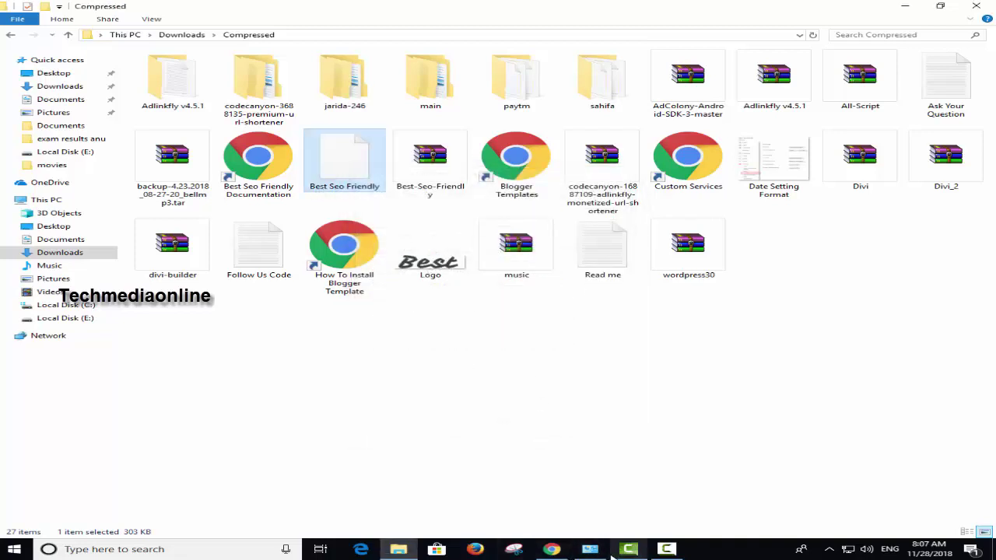
- Switch back to Chrome and upload the Best Seo Friendly XML file as the blog's theme through Backup / Restore
{"action": "left_click", "coordinate": [551, 549]}
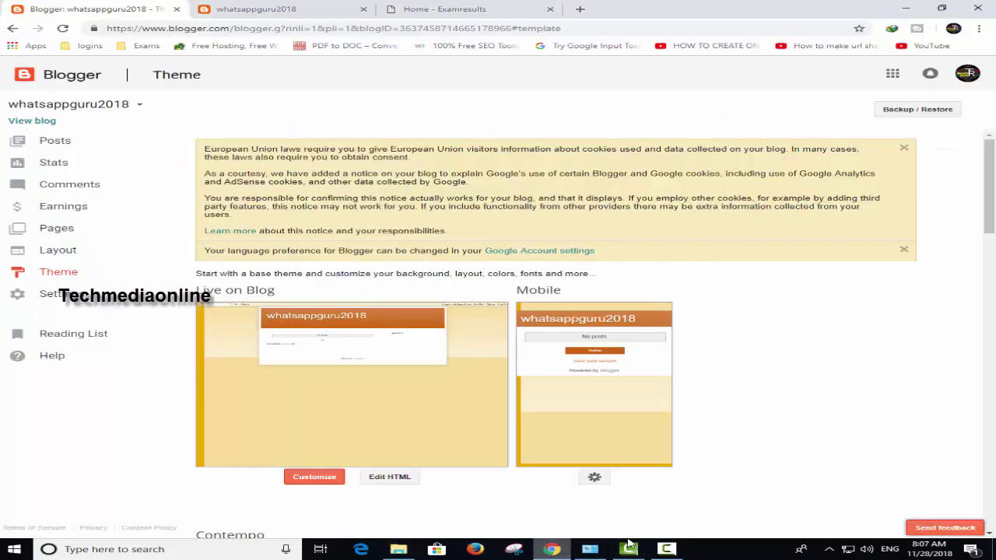
{"action": "left_click", "coordinate": [903, 109]}
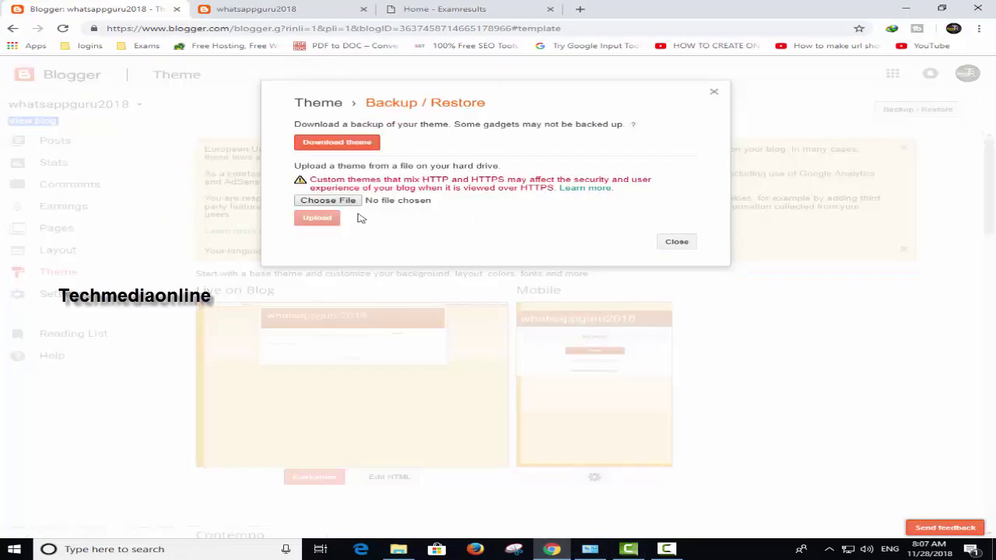
{"action": "left_click", "coordinate": [352, 201]}
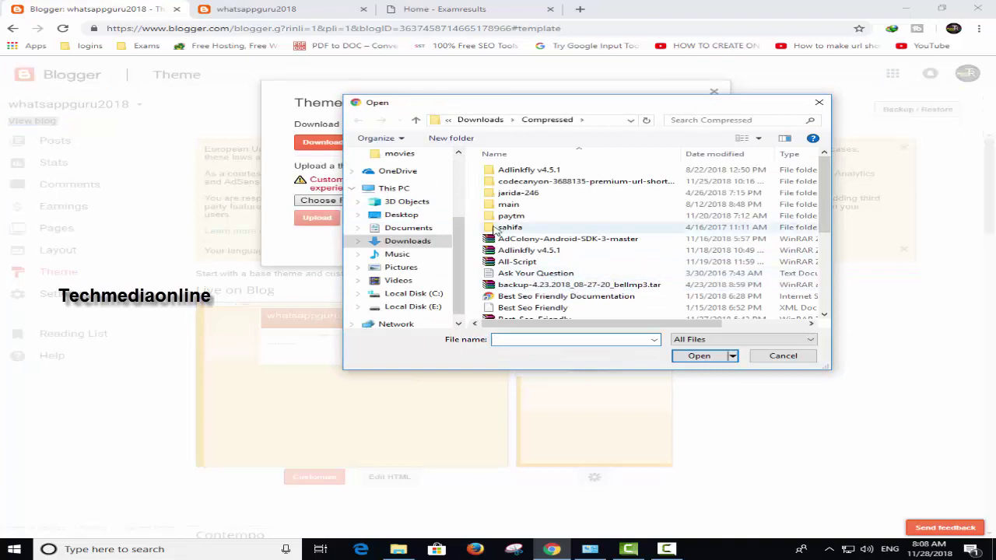
{"action": "scroll", "coordinate": [533, 278], "scroll_direction": "down", "scroll_amount": 1}
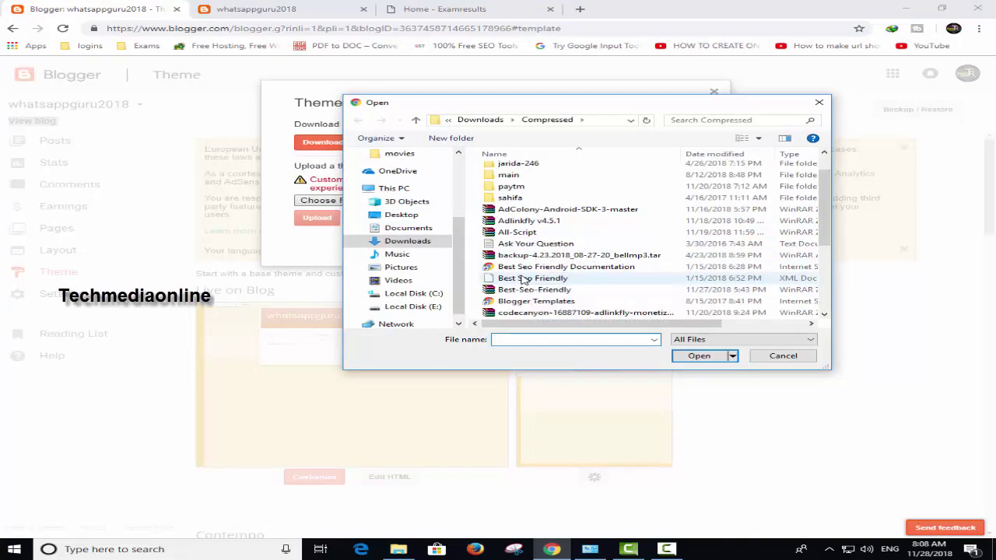
{"action": "left_click", "coordinate": [523, 280]}
{"action": "left_click", "coordinate": [705, 358]}
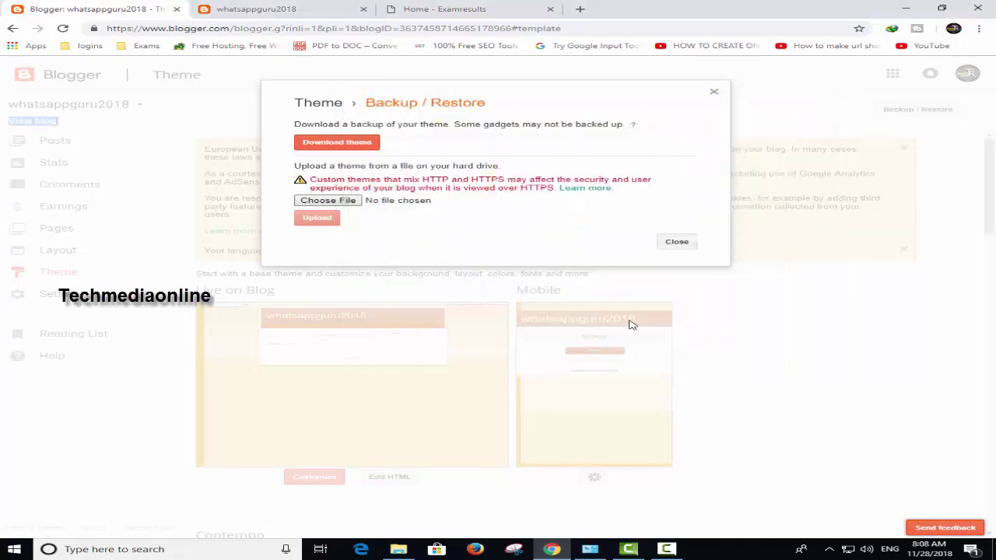
{"action": "left_click", "coordinate": [327, 222]}
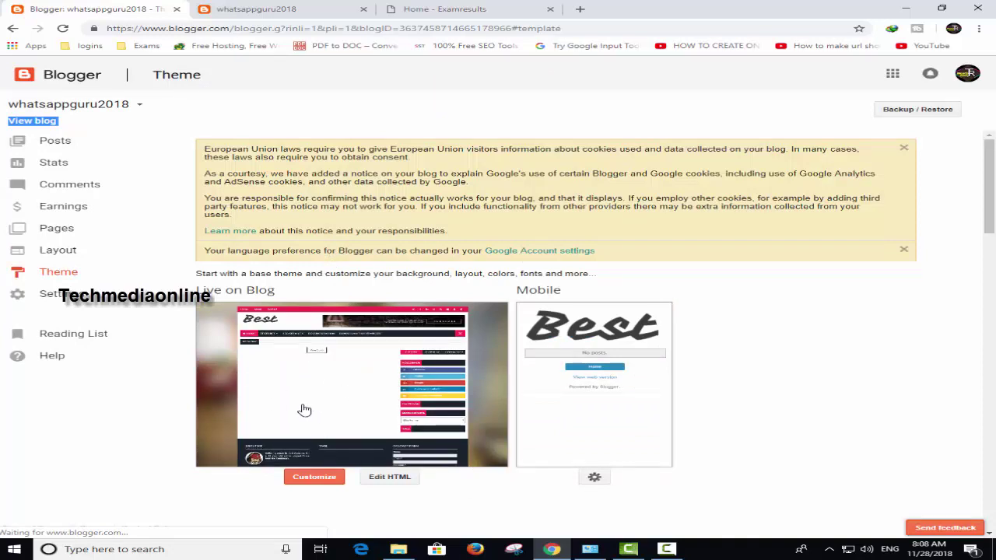
- Set the mobile theme option to "No. Show desktop theme on mobile devices." and save it
{"action": "scroll", "coordinate": [613, 480], "scroll_direction": "down", "scroll_amount": 2}
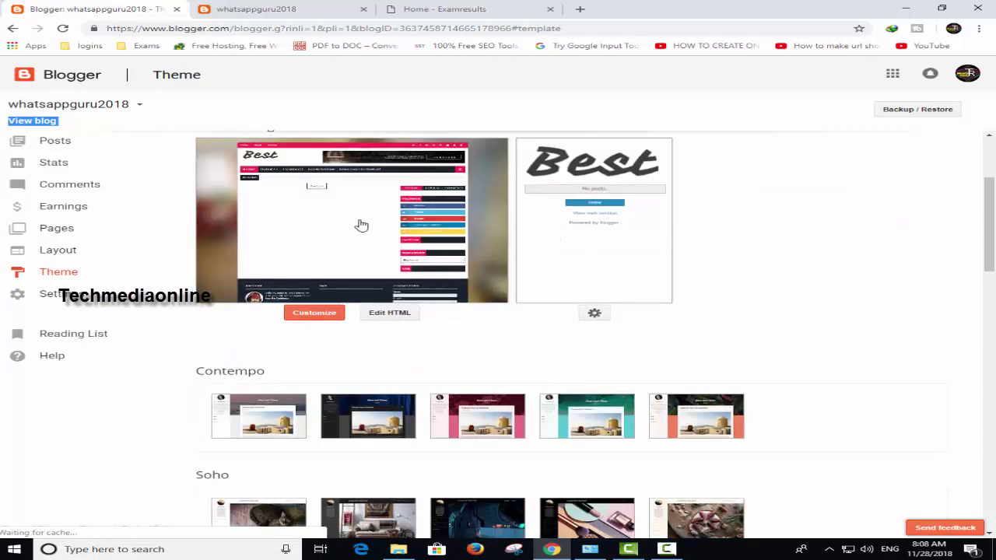
{"action": "left_click", "coordinate": [595, 315]}
{"action": "left_click", "coordinate": [325, 145]}
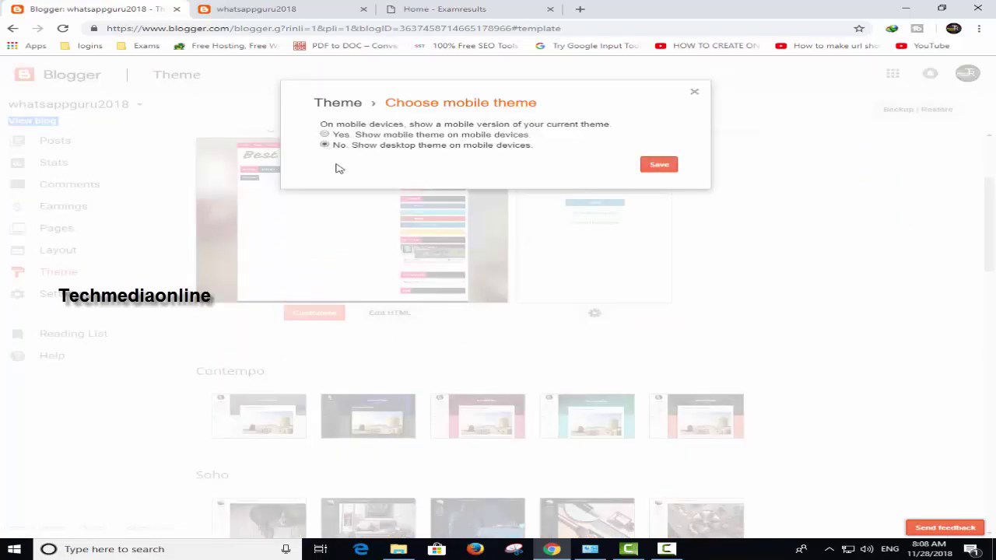
{"action": "left_click", "coordinate": [659, 167]}
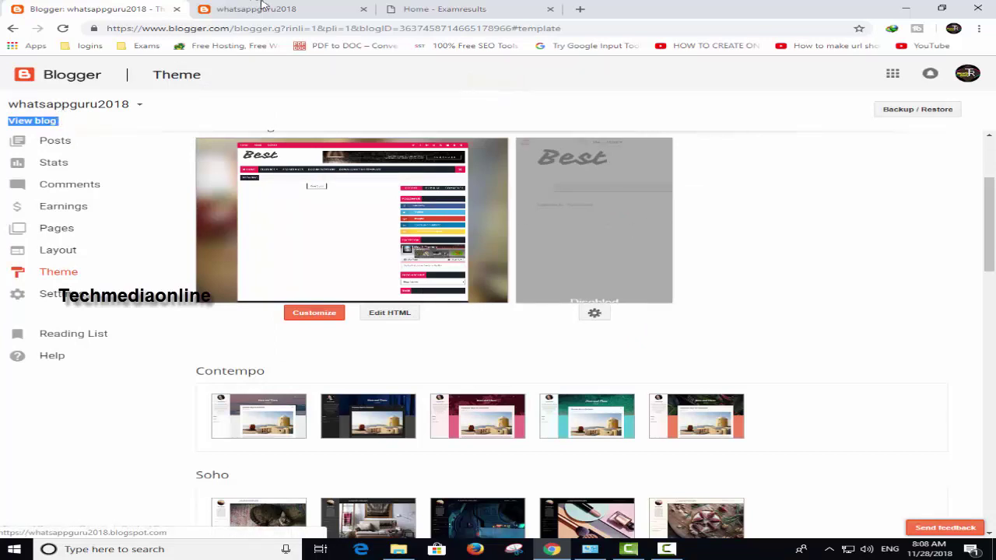
- View the live blog with the new theme and examine its header, sidebar widgets and footer
{"action": "left_click", "coordinate": [261, 7]}
{"action": "left_click", "coordinate": [275, 29]}
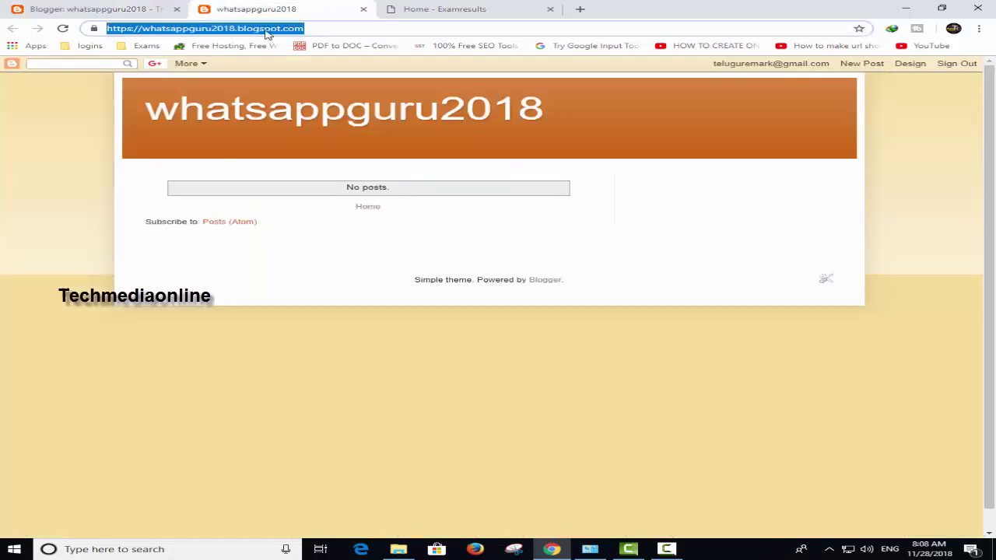
{"action": "left_click", "coordinate": [97, 9]}
{"action": "left_click", "coordinate": [45, 121]}
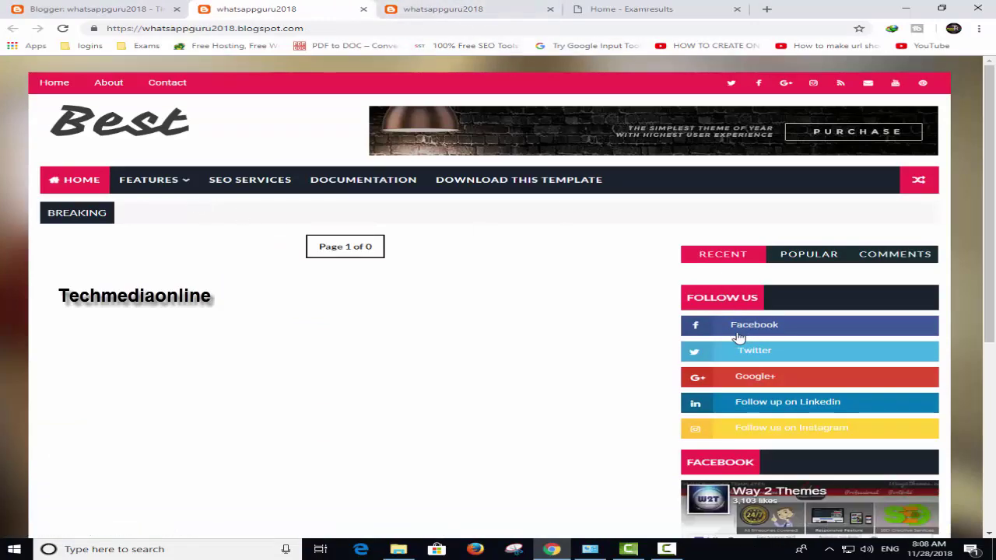
{"action": "scroll", "coordinate": [738, 336], "scroll_direction": "down", "scroll_amount": 4}
{"action": "scroll", "coordinate": [824, 187], "scroll_direction": "up", "scroll_amount": 3}
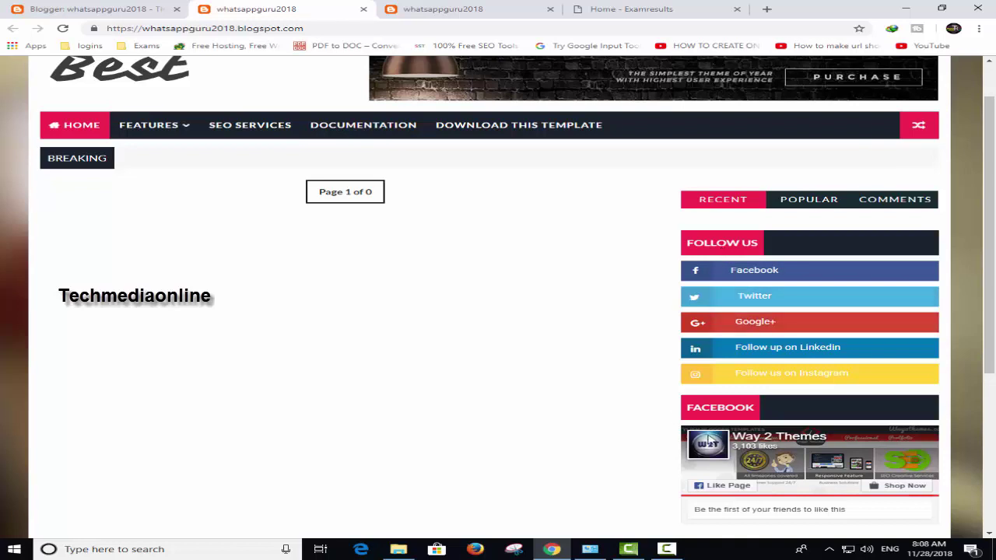
{"action": "scroll", "coordinate": [749, 231], "scroll_direction": "down", "scroll_amount": 2}
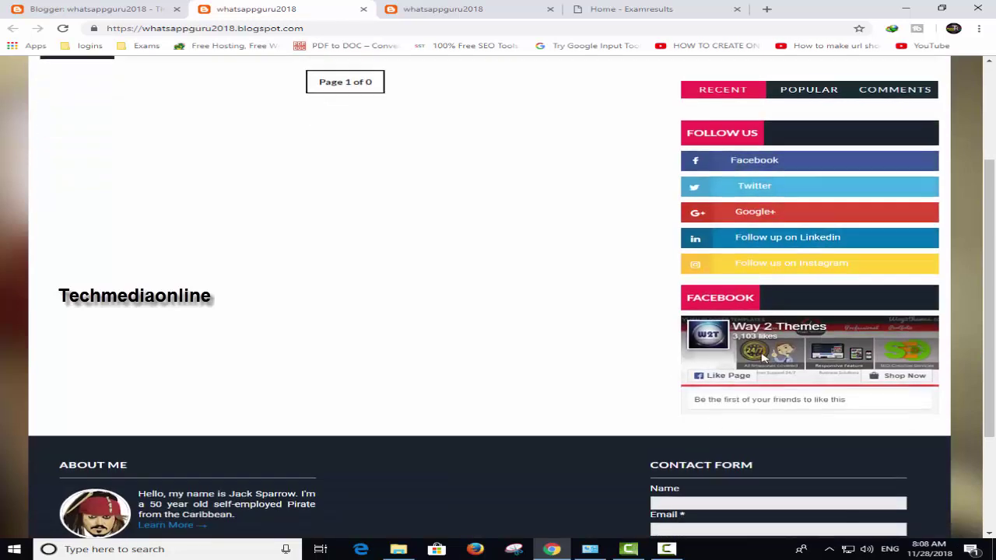
{"action": "scroll", "coordinate": [762, 356], "scroll_direction": "down", "scroll_amount": 2}
{"action": "scroll", "coordinate": [643, 231], "scroll_direction": "up", "scroll_amount": 1}
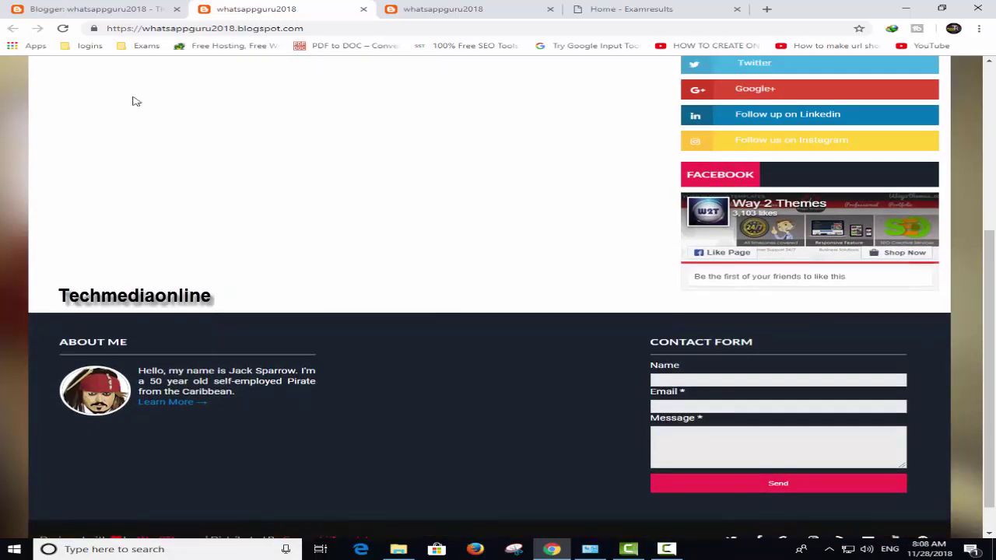
{"action": "scroll", "coordinate": [133, 101], "scroll_direction": "up", "scroll_amount": 2}
- Return to the blog's layout settings and remove the Follow Us and Facebook gadgets from Sidebar1
{"action": "left_click", "coordinate": [94, 9]}
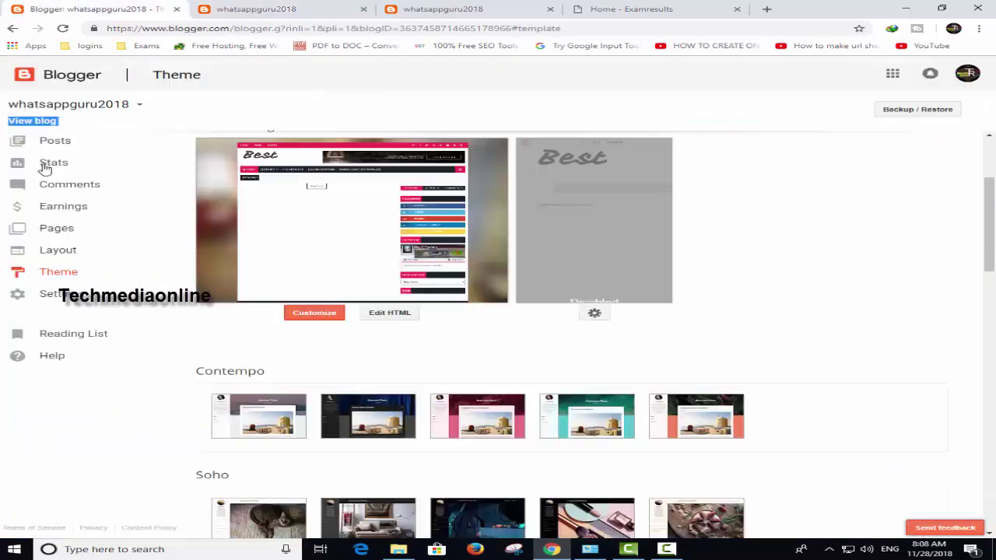
{"action": "left_click", "coordinate": [56, 251]}
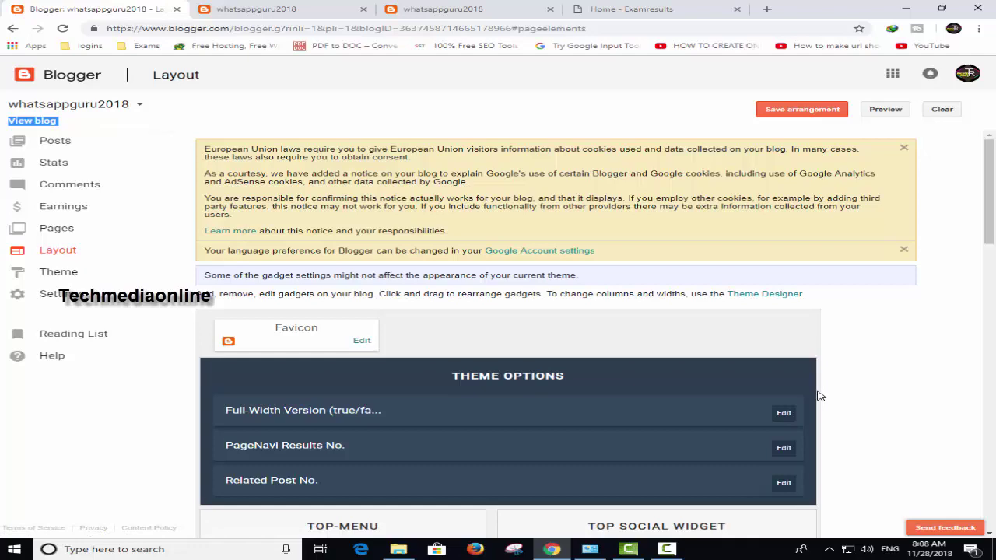
{"action": "scroll", "coordinate": [818, 396], "scroll_direction": "down", "scroll_amount": 10}
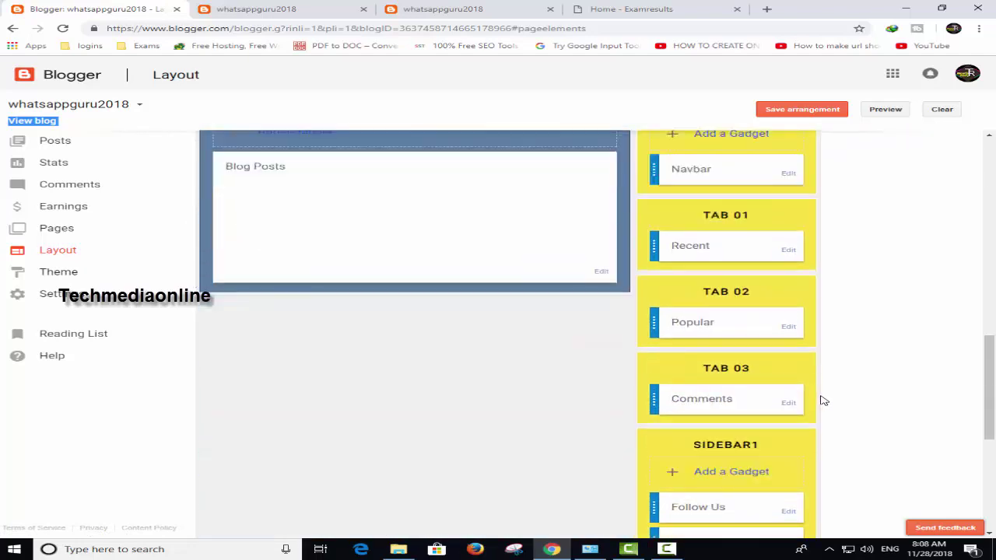
{"action": "scroll", "coordinate": [823, 401], "scroll_direction": "down", "scroll_amount": 5}
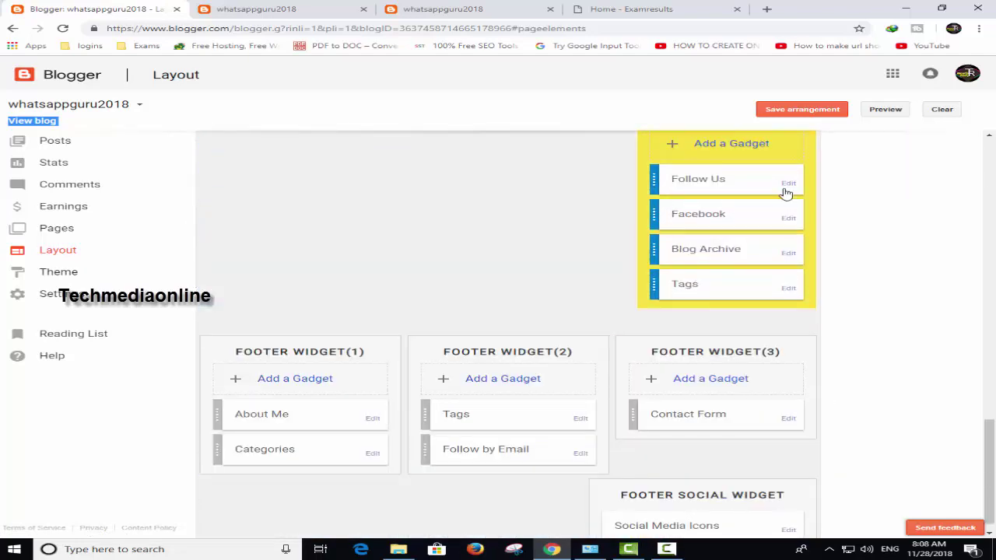
{"action": "left_click", "coordinate": [788, 184]}
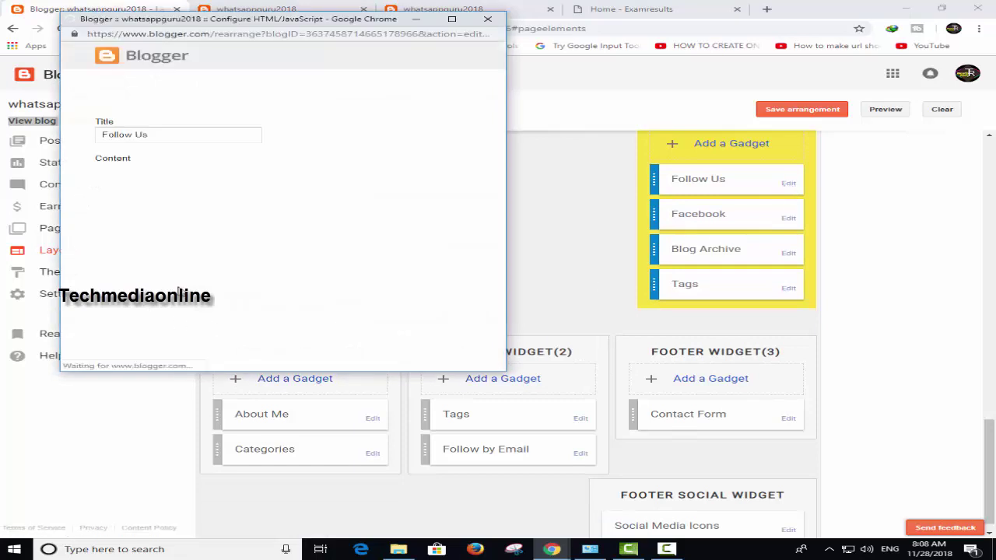
{"action": "left_click", "coordinate": [241, 319]}
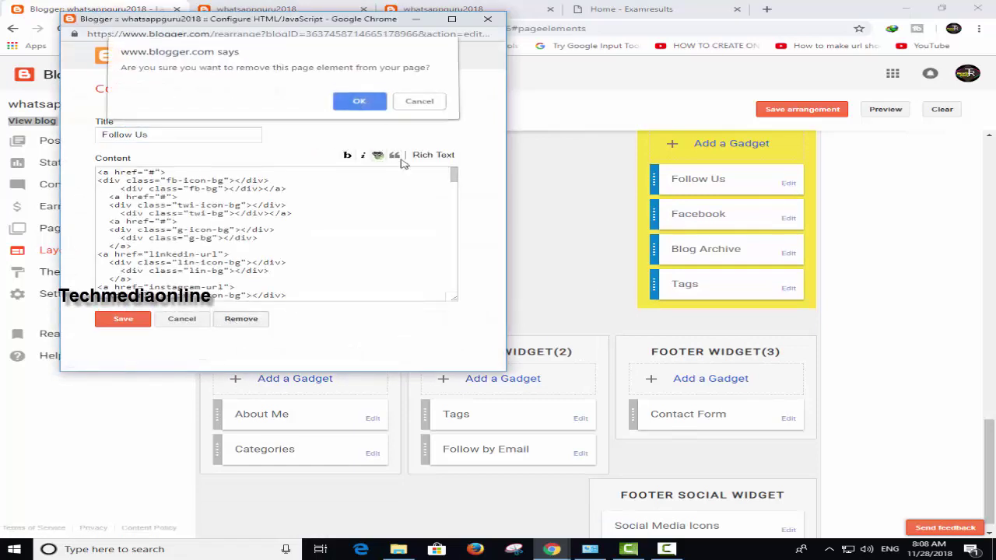
{"action": "left_click", "coordinate": [359, 101]}
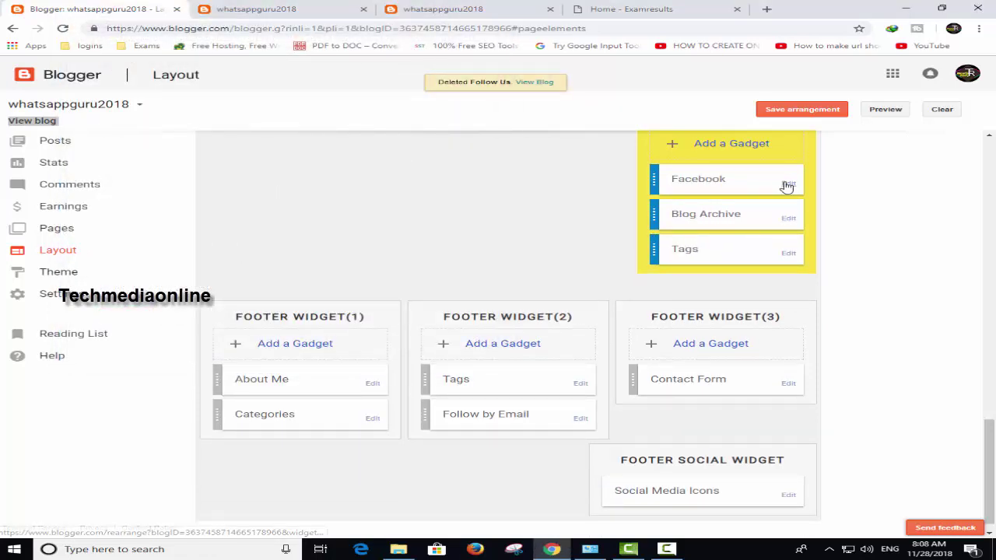
{"action": "left_click", "coordinate": [789, 187]}
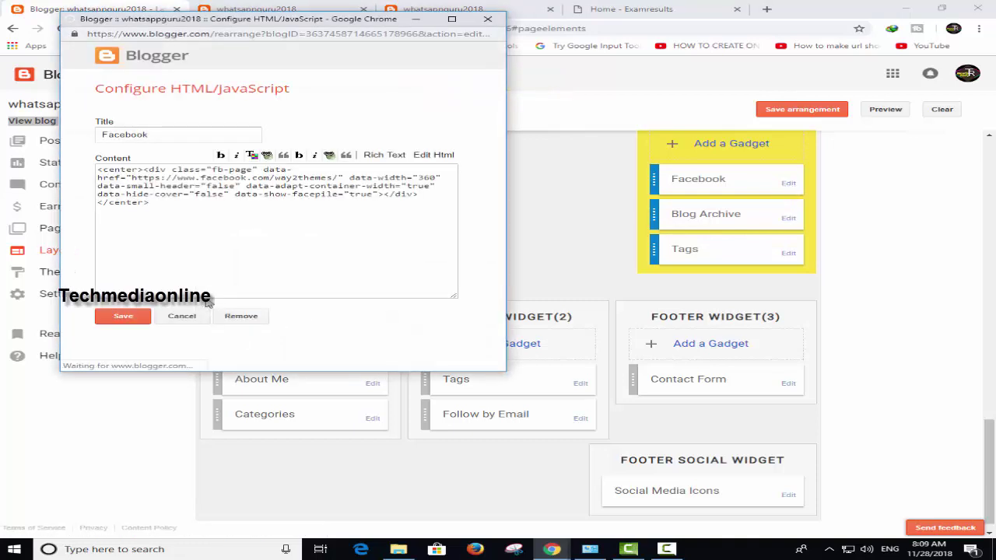
{"action": "left_click", "coordinate": [241, 318]}
{"action": "left_click", "coordinate": [357, 102]}
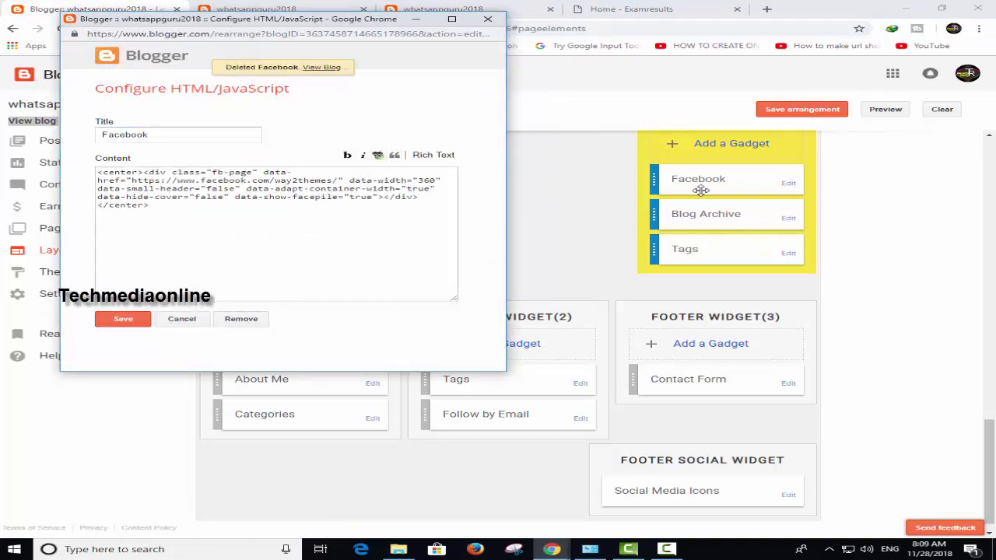
- Remove the Blog Archive and Tags gadgets from Sidebar1
{"action": "left_click", "coordinate": [789, 185]}
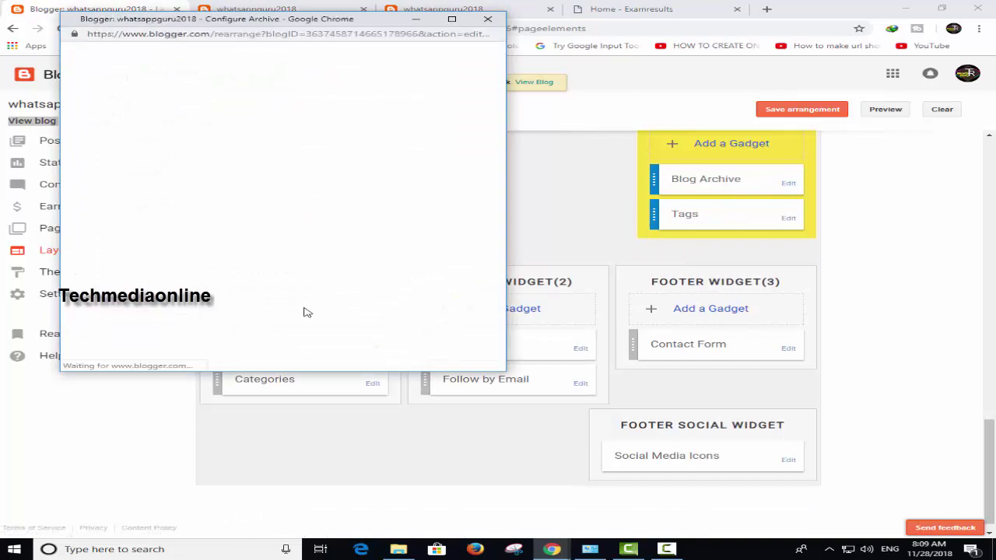
{"action": "left_click", "coordinate": [241, 292]}
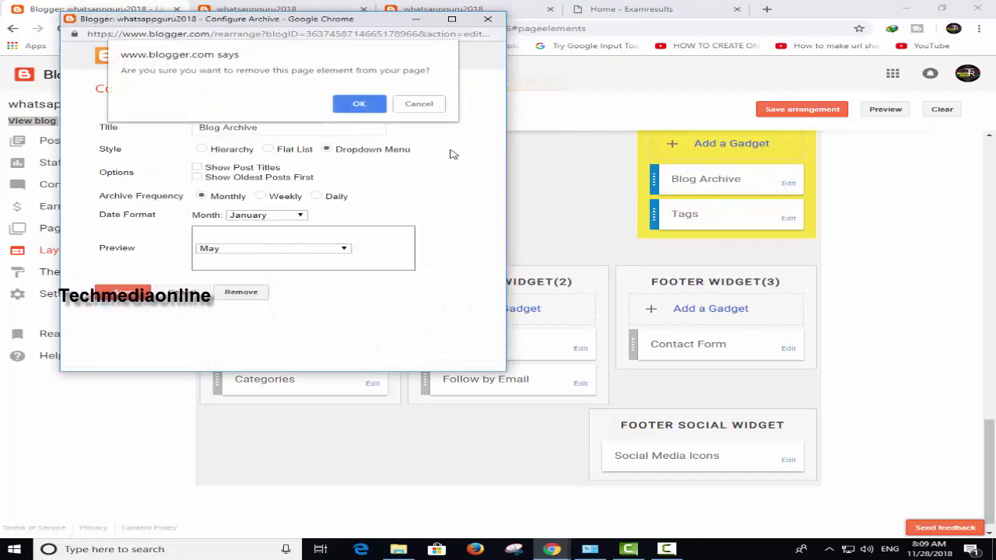
{"action": "left_click", "coordinate": [355, 102]}
{"action": "left_click", "coordinate": [788, 184]}
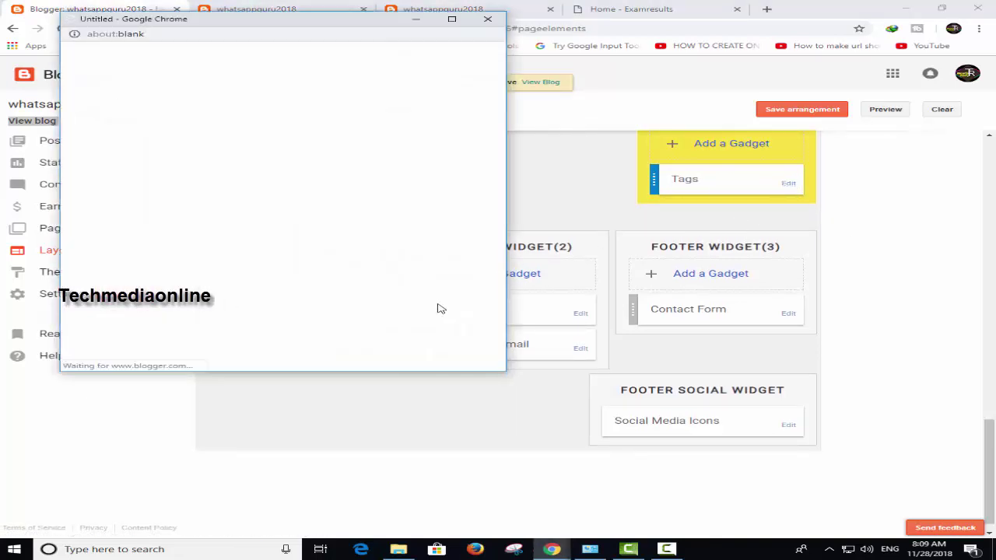
{"action": "left_click", "coordinate": [230, 238]}
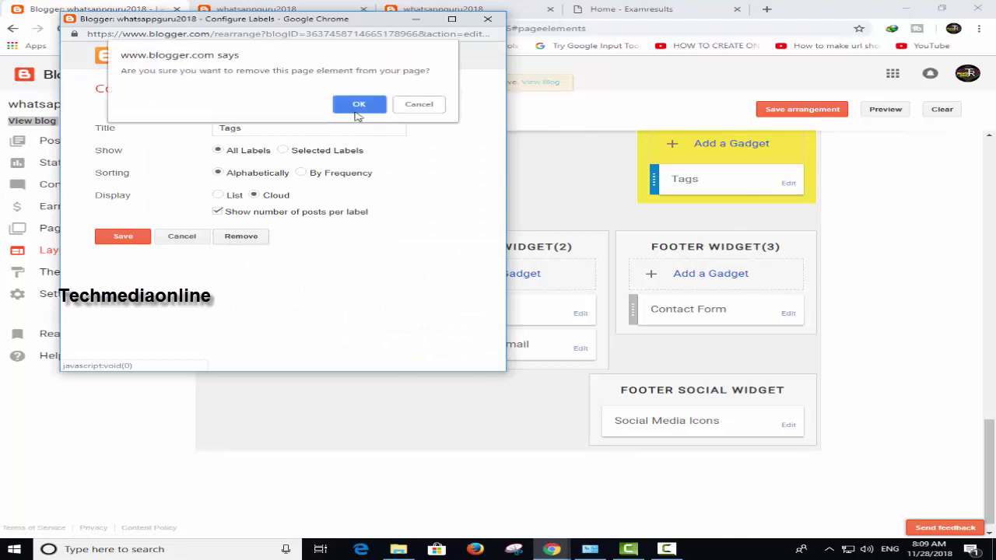
{"action": "left_click", "coordinate": [357, 108]}
- Save the layout arrangement and view the updated live blog, closing the outdated blog tab
{"action": "left_click", "coordinate": [303, 15]}
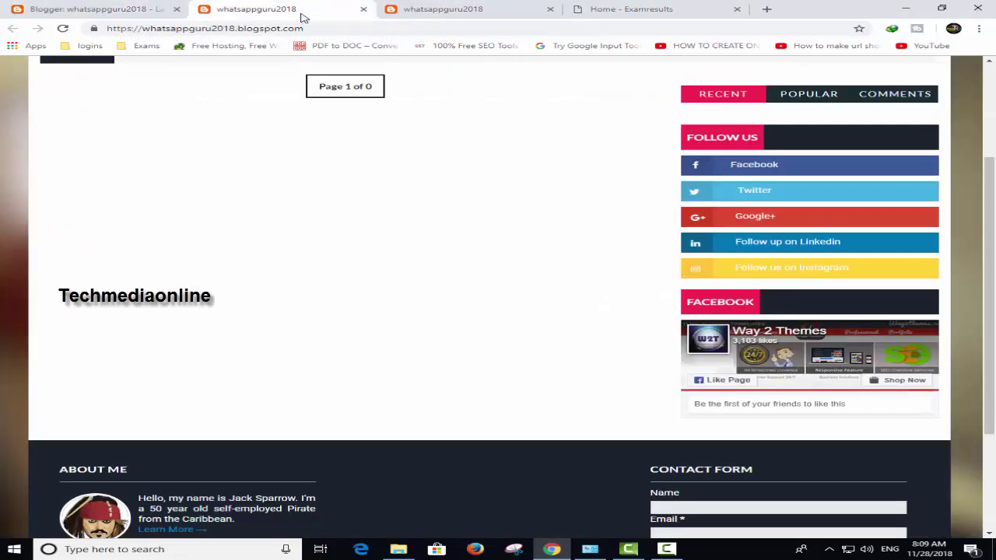
{"action": "left_click", "coordinate": [174, 6]}
{"action": "left_click", "coordinate": [803, 109]}
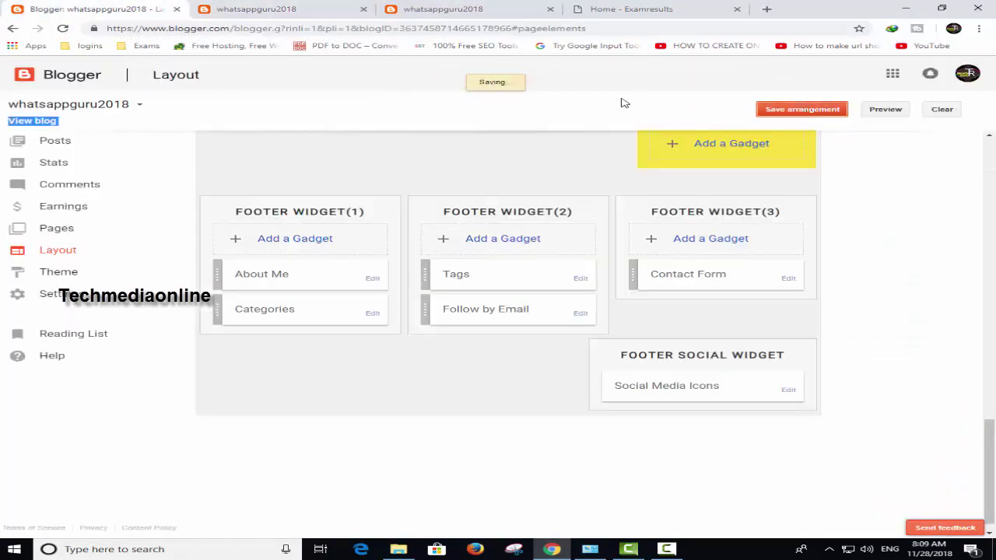
{"action": "left_click", "coordinate": [559, 82]}
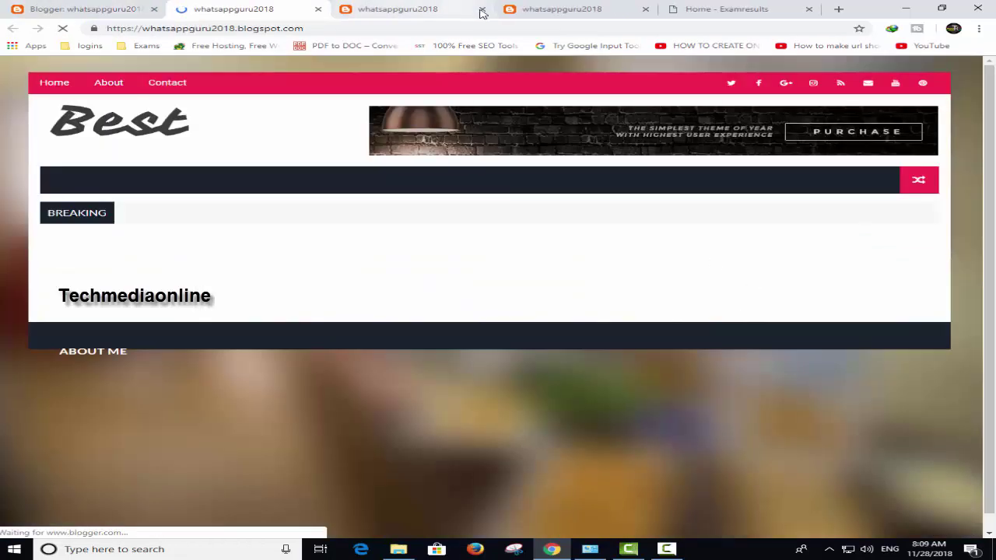
{"action": "left_click", "coordinate": [482, 10]}
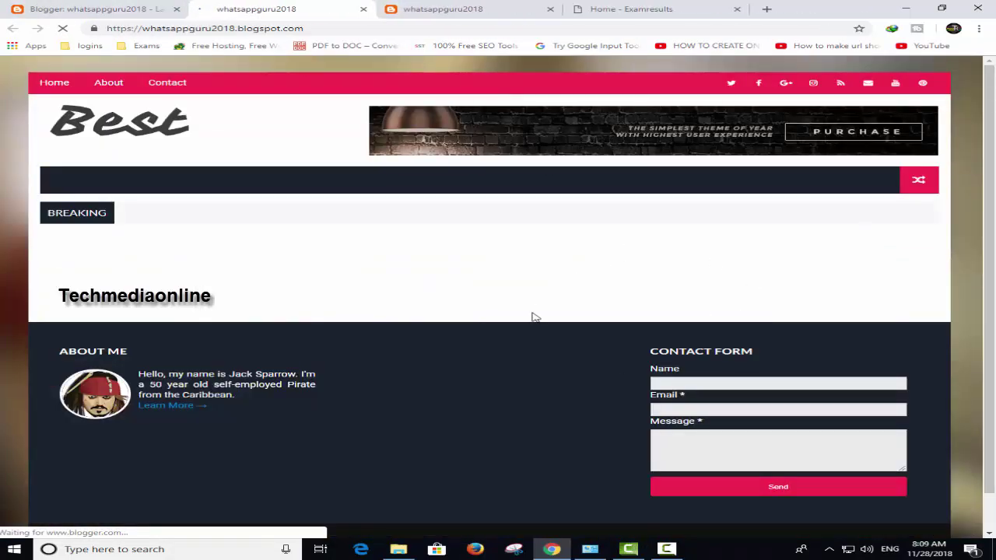
{"action": "mouse_move", "coordinate": [143, 191]}
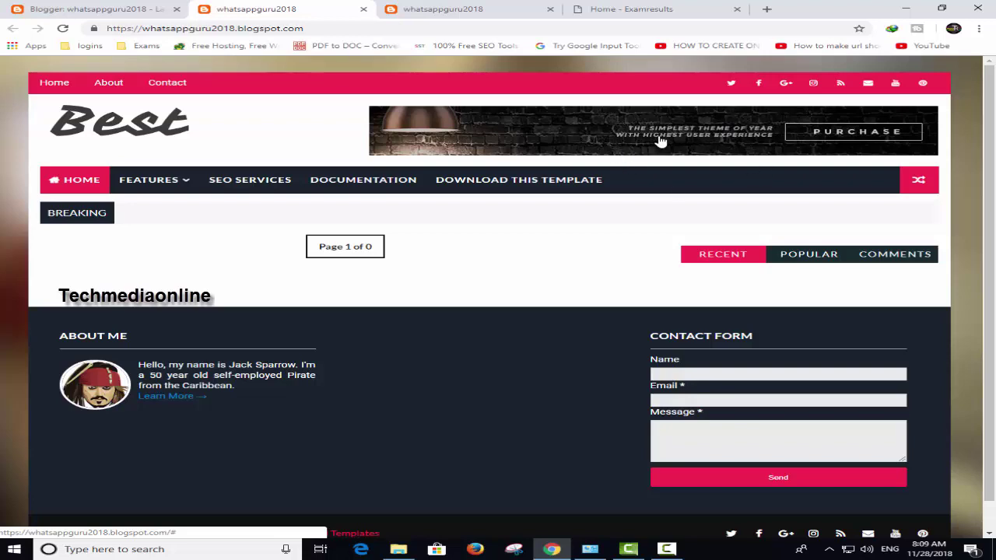
- Delete the banner code from the HeaderRight HTML/JavaScript gadget's content and save the gadget
{"action": "left_click", "coordinate": [83, 10]}
{"action": "scroll", "coordinate": [467, 441], "scroll_direction": "up", "scroll_amount": 10}
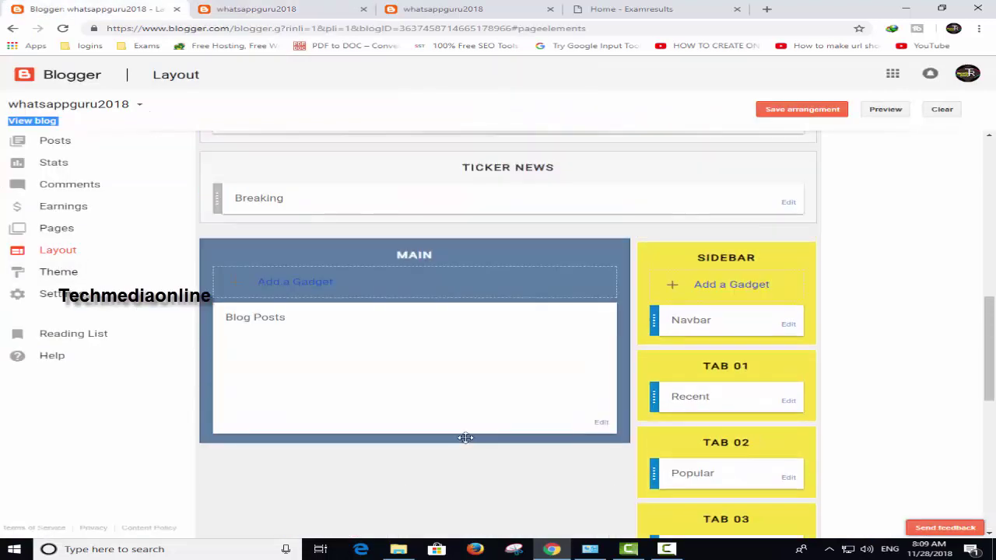
{"action": "scroll", "coordinate": [448, 424], "scroll_direction": "down", "scroll_amount": 3}
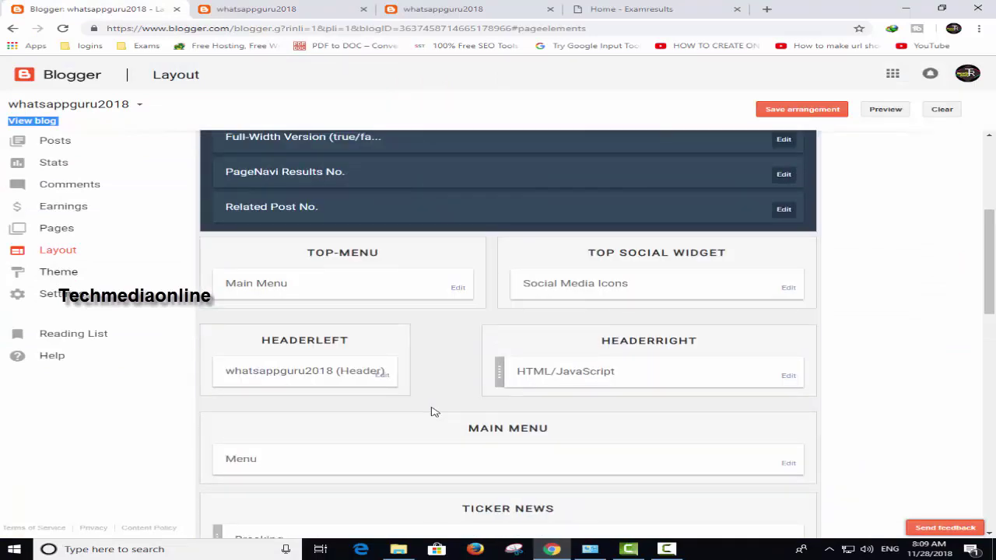
{"action": "scroll", "coordinate": [440, 406], "scroll_direction": "down", "scroll_amount": 1}
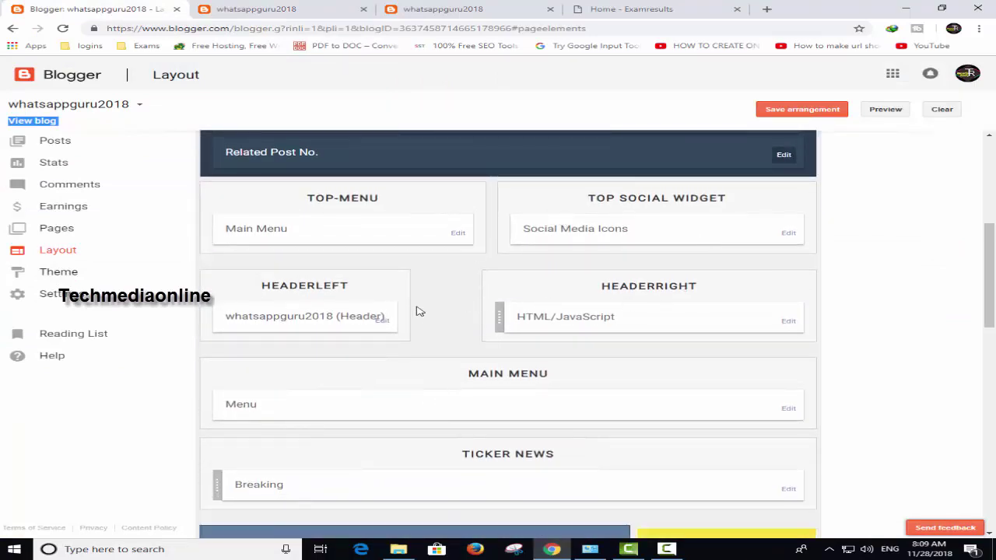
{"action": "scroll", "coordinate": [772, 262], "scroll_direction": "down", "scroll_amount": 2}
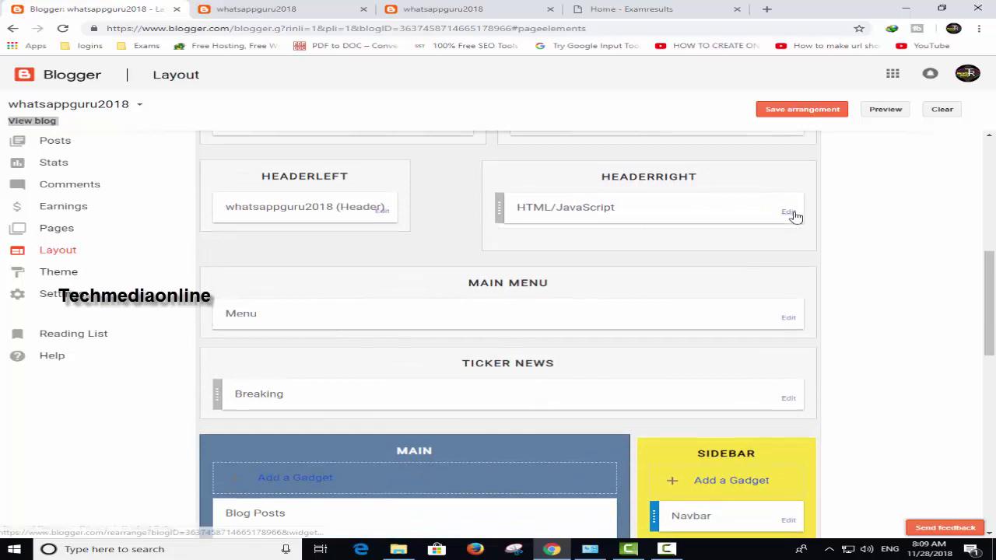
{"action": "left_click", "coordinate": [794, 212]}
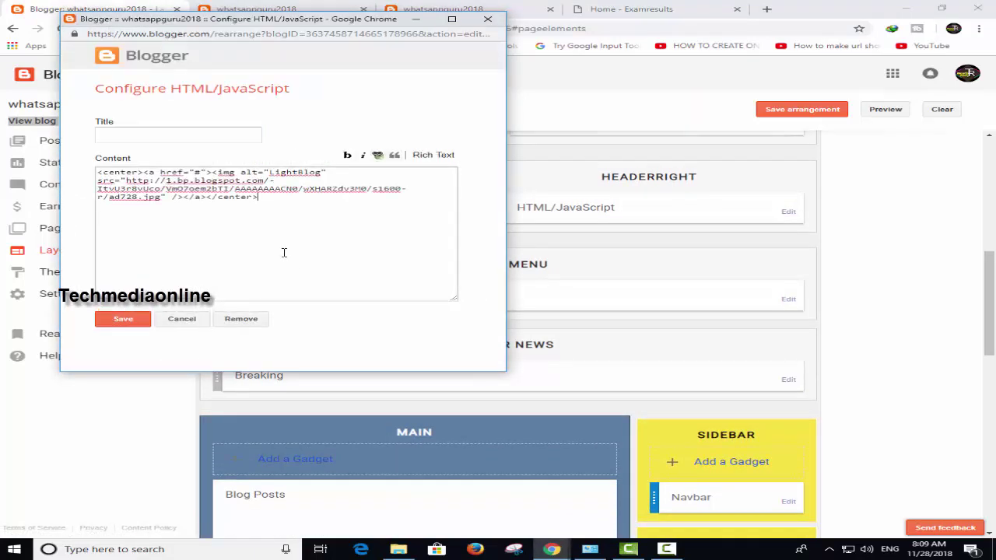
{"action": "key", "text": "ctrl+a"}
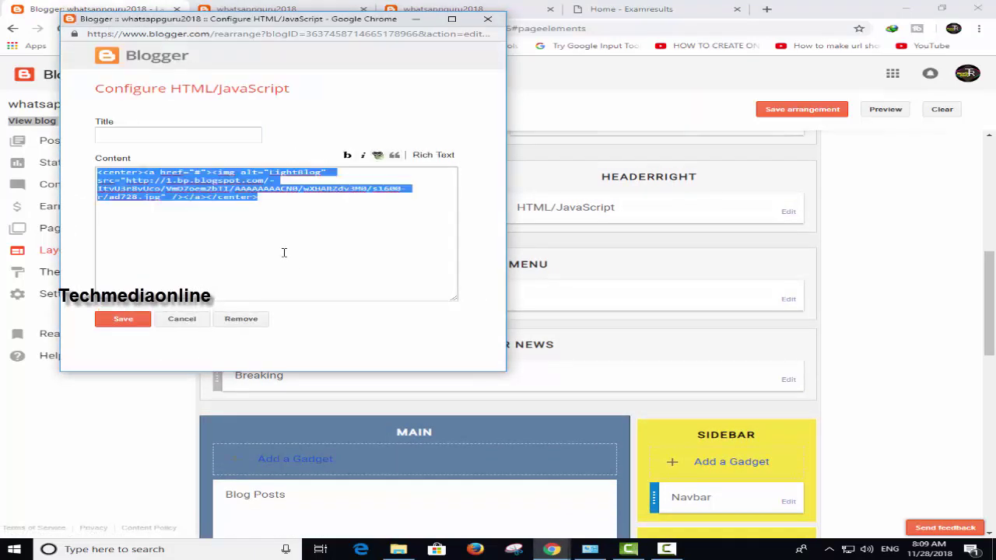
{"action": "key", "text": "Delete"}
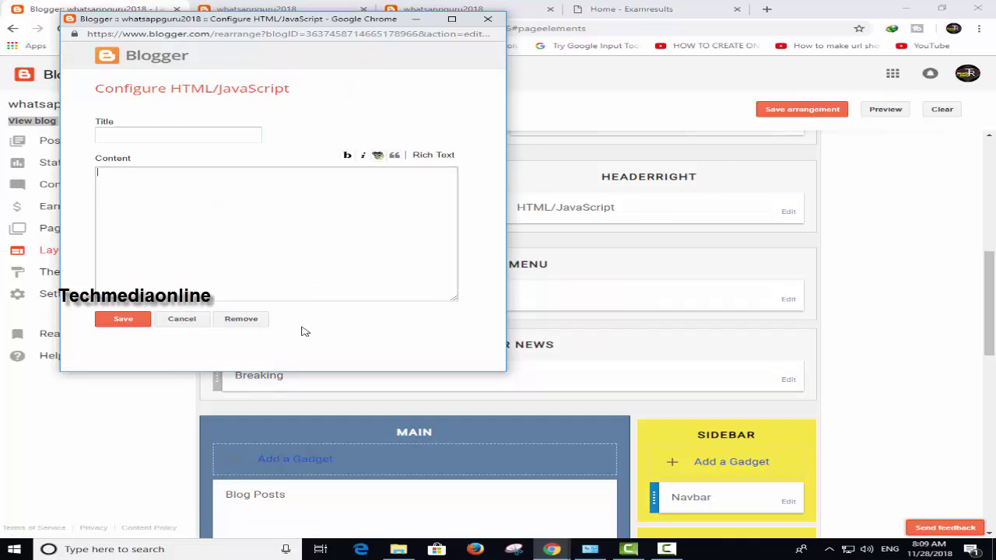
{"action": "left_click", "coordinate": [127, 320]}
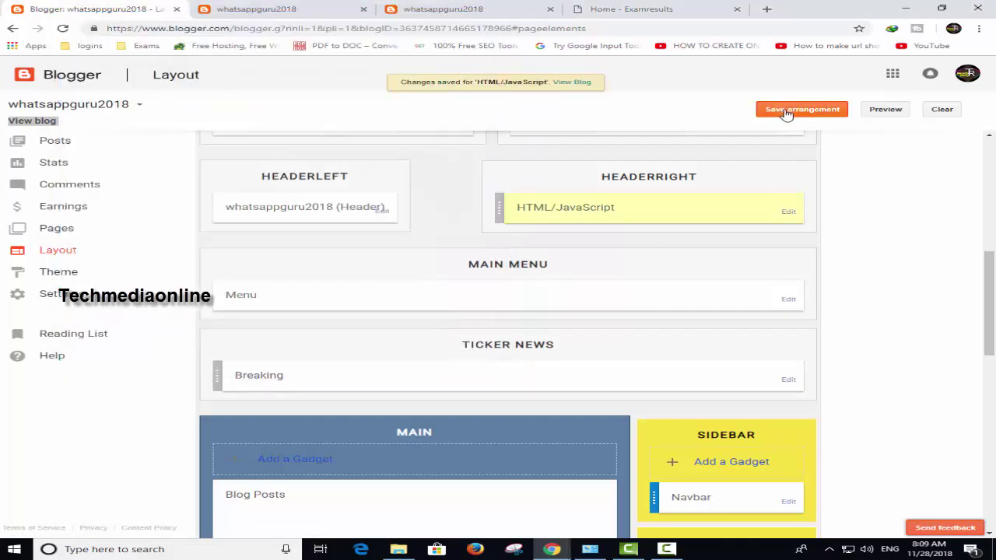
{"action": "left_click", "coordinate": [278, 9]}
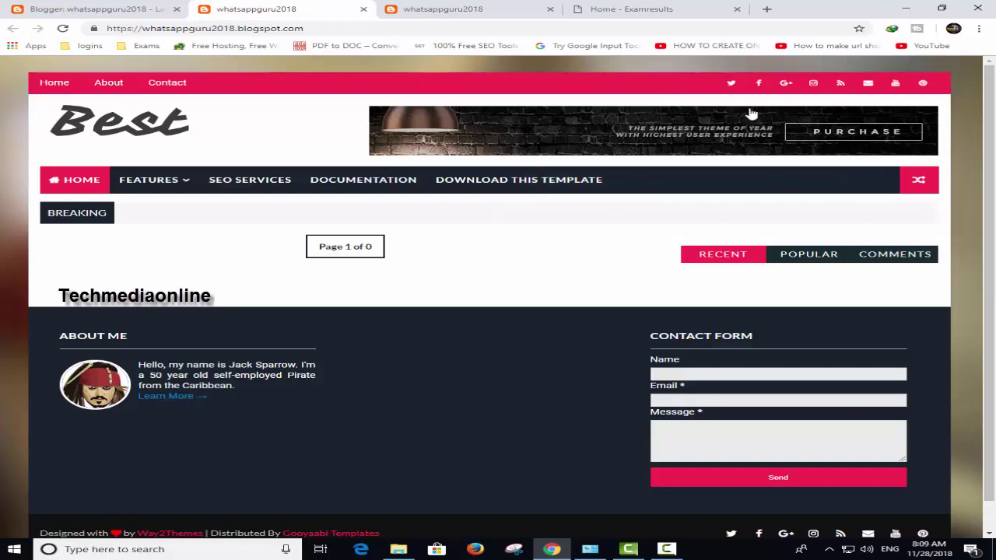
- Delete the instagram, rss, email and pinterest links from the top Social Media Icons gadget and save it
{"action": "left_click", "coordinate": [89, 9]}
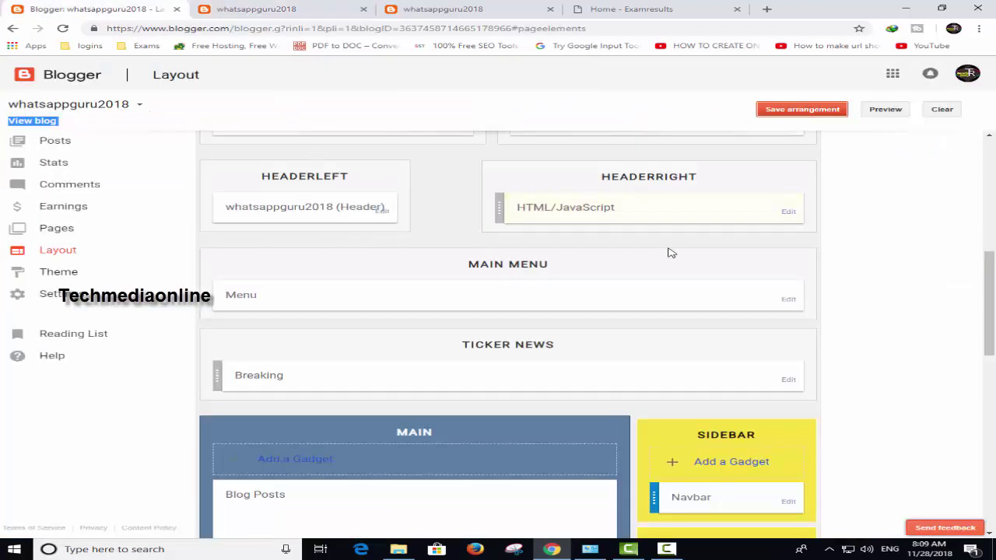
{"action": "scroll", "coordinate": [671, 253], "scroll_direction": "up", "scroll_amount": 3}
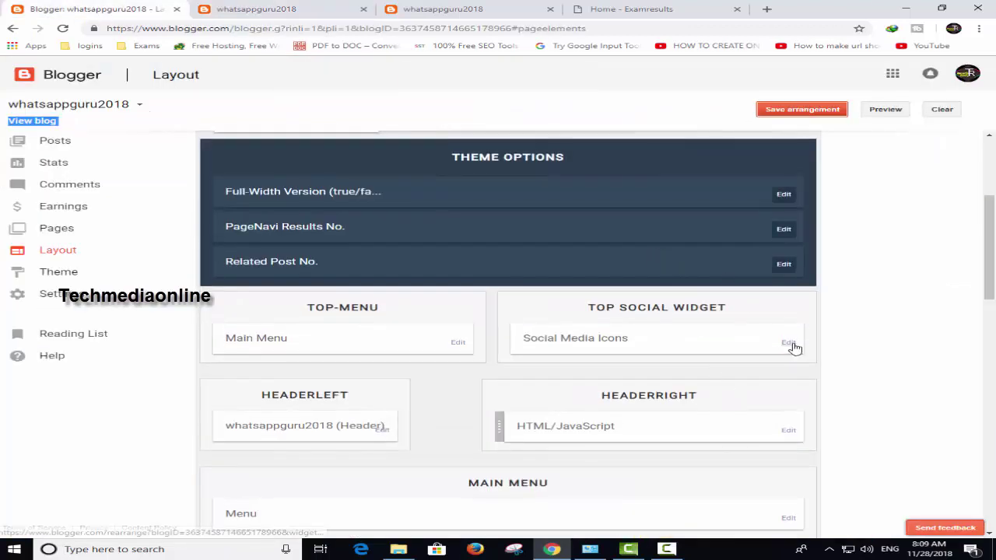
{"action": "left_click", "coordinate": [789, 342]}
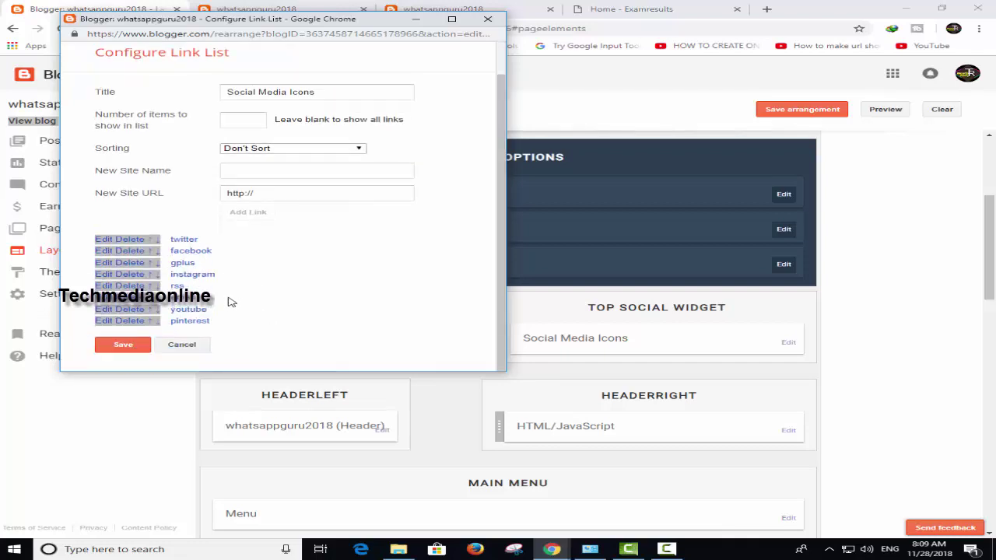
{"action": "left_click", "coordinate": [136, 277]}
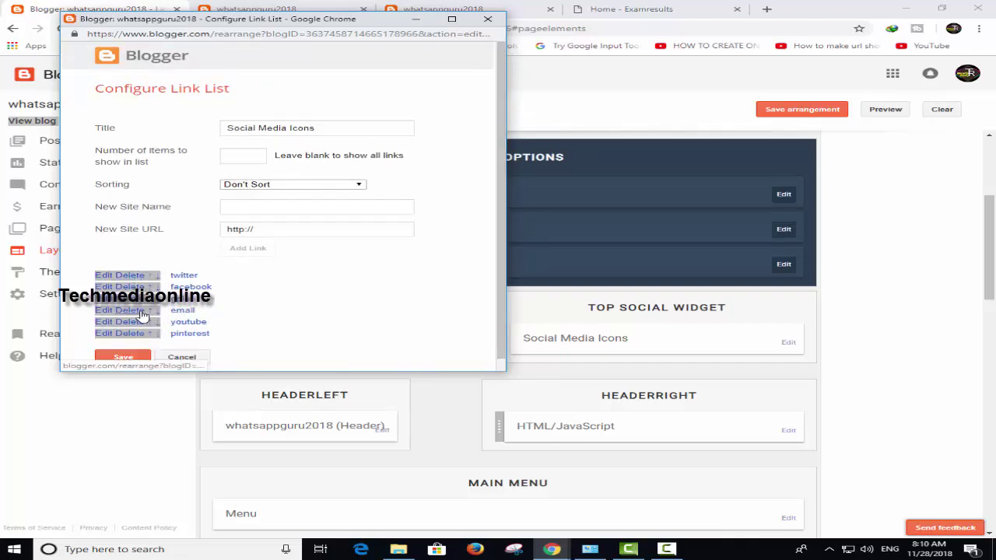
{"action": "left_click", "coordinate": [134, 311]}
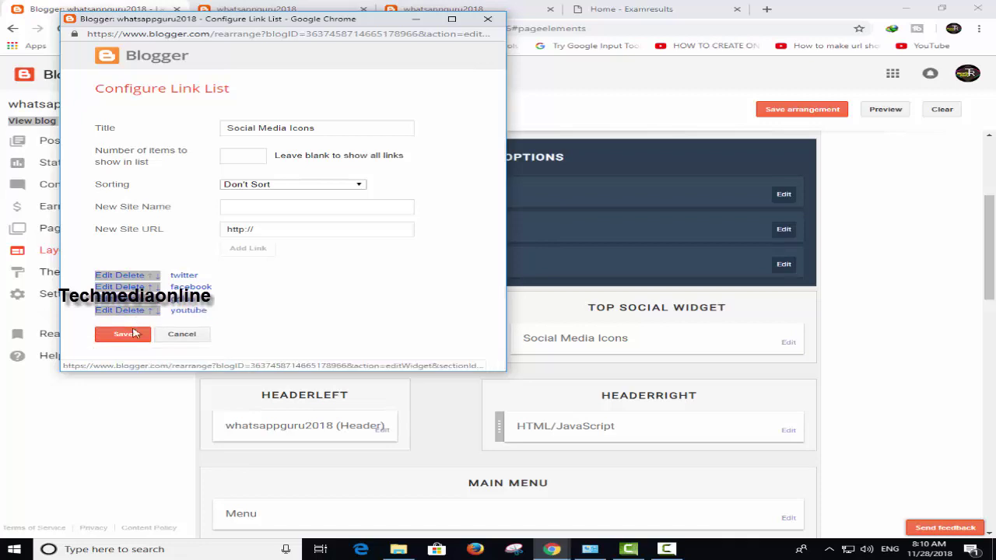
{"action": "left_click", "coordinate": [127, 337]}
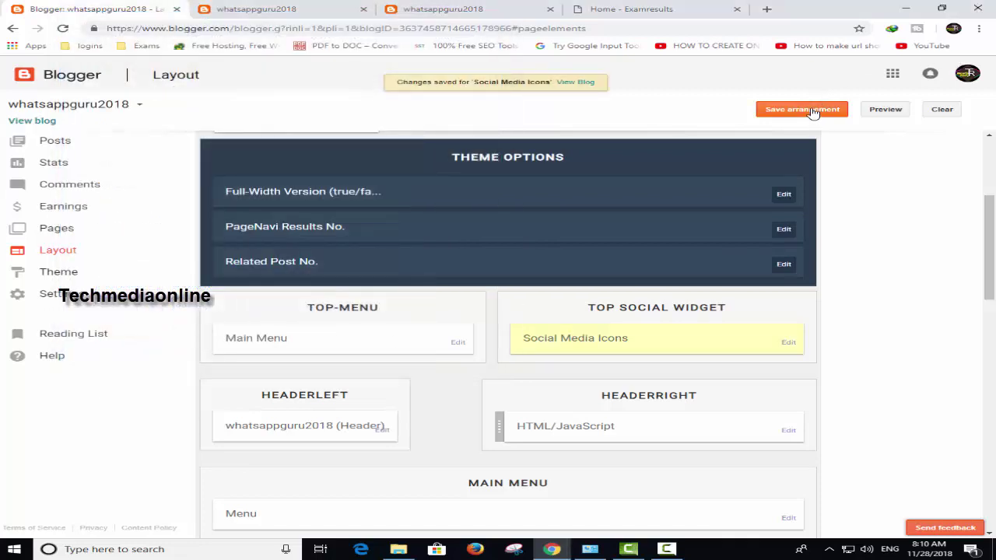
- Save the layout arrangement and check the header and menus on the live blog
{"action": "left_click", "coordinate": [825, 109]}
{"action": "left_click", "coordinate": [547, 83]}
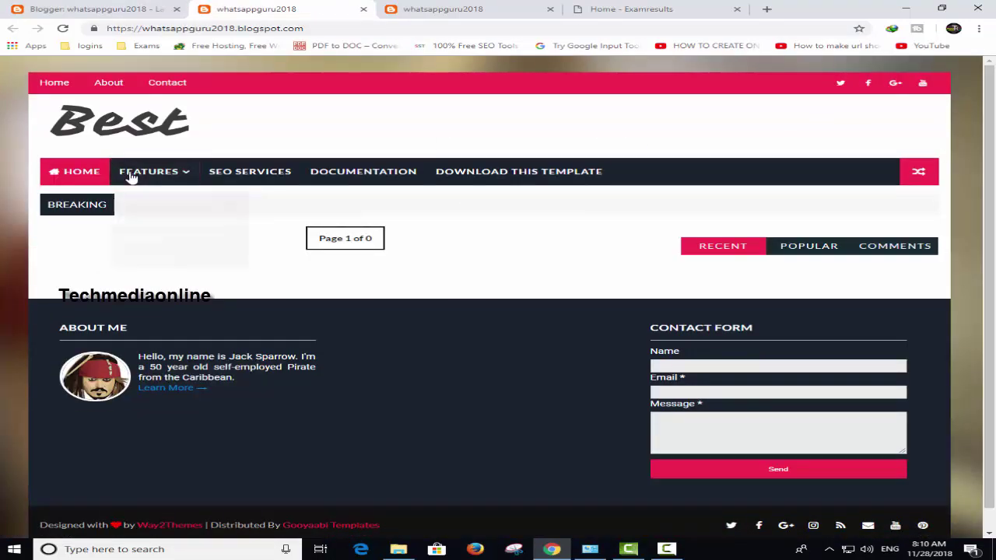
{"action": "mouse_move", "coordinate": [185, 179]}
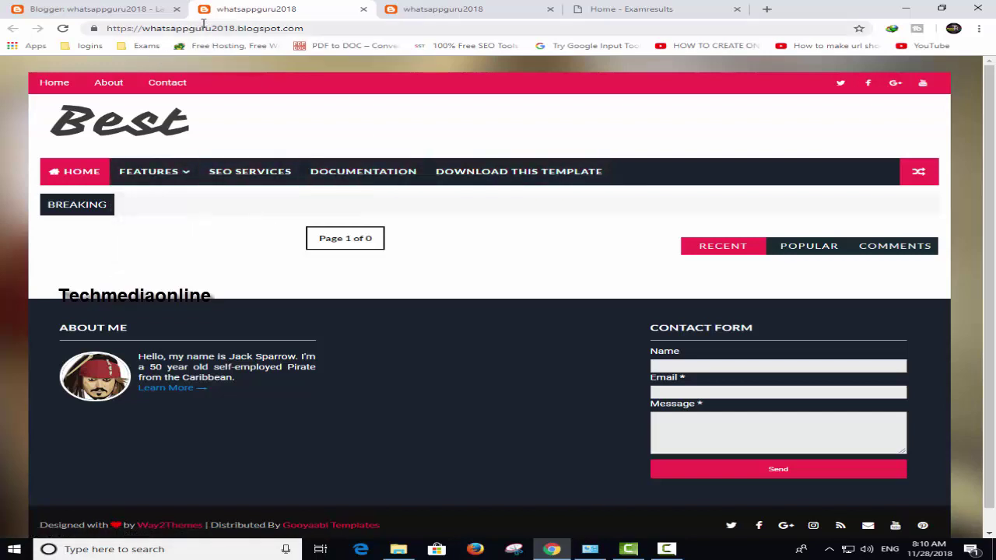
- Examine the Features dropdown on the live blog's navigation bar and return to the Blogger layout page
{"action": "left_click_drag", "start_coordinate": [234, 28], "coordinate": [139, 28]}
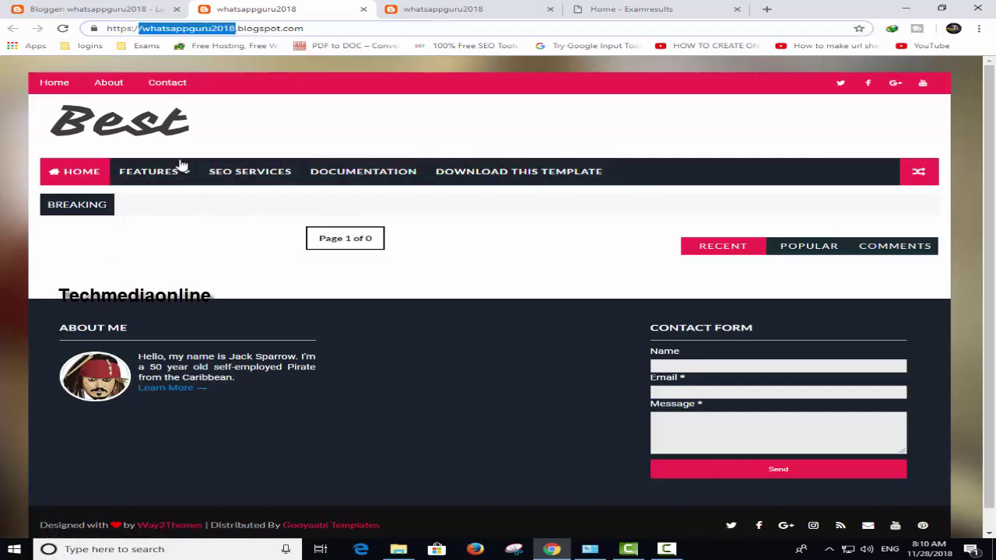
{"action": "mouse_move", "coordinate": [158, 184]}
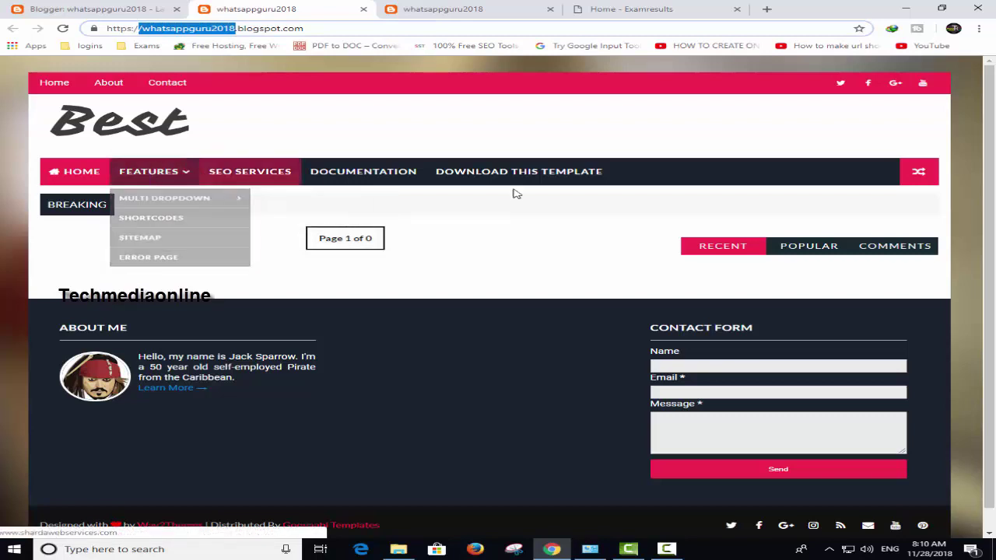
{"action": "left_click", "coordinate": [90, 8]}
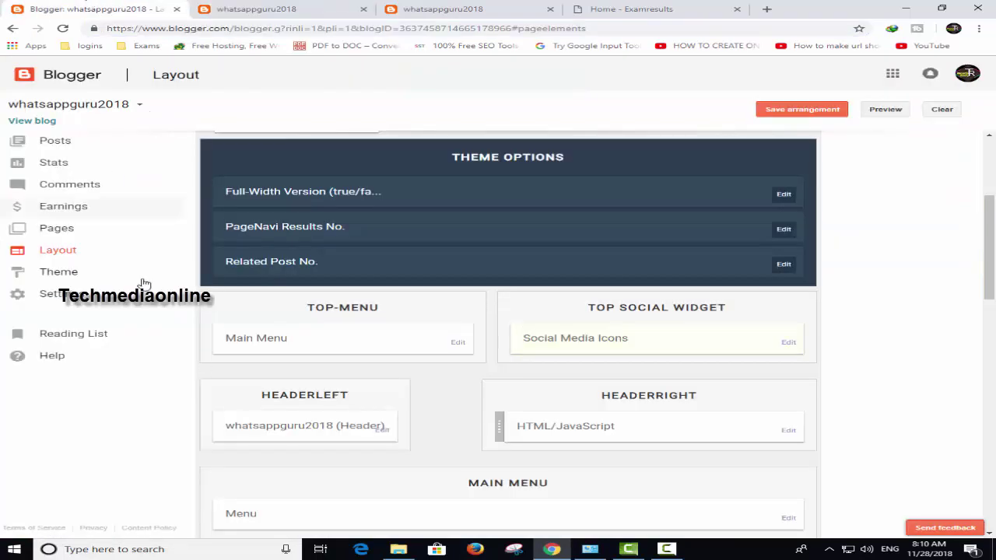
{"action": "left_click", "coordinate": [458, 348]}
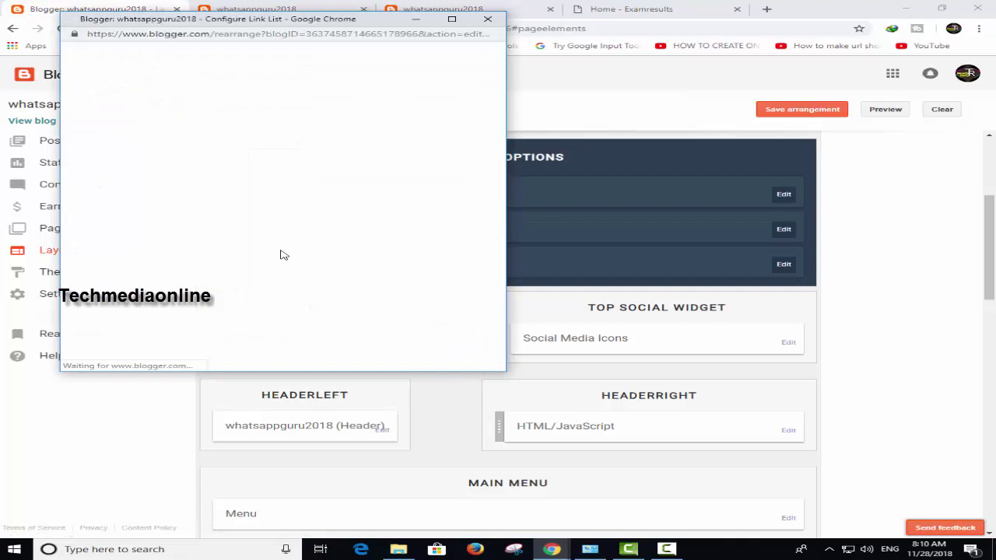
{"action": "left_click", "coordinate": [488, 19]}
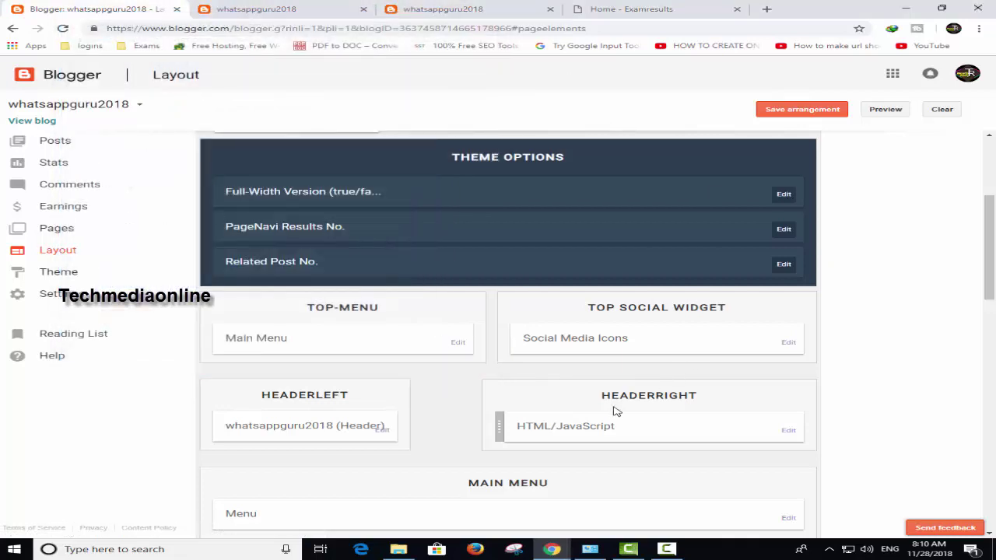
- Open the Menu gadget of the Main Menu section for editing and bring its link list in front of the live blog
{"action": "scroll", "coordinate": [591, 400], "scroll_direction": "down", "scroll_amount": 3}
{"action": "left_click", "coordinate": [788, 300]}
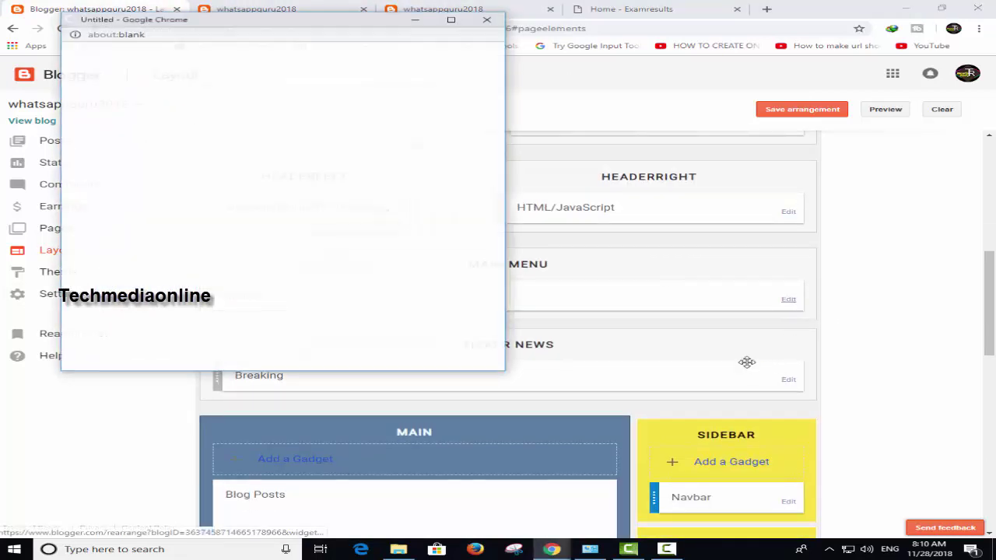
{"action": "scroll", "coordinate": [246, 302], "scroll_direction": "down", "scroll_amount": 2}
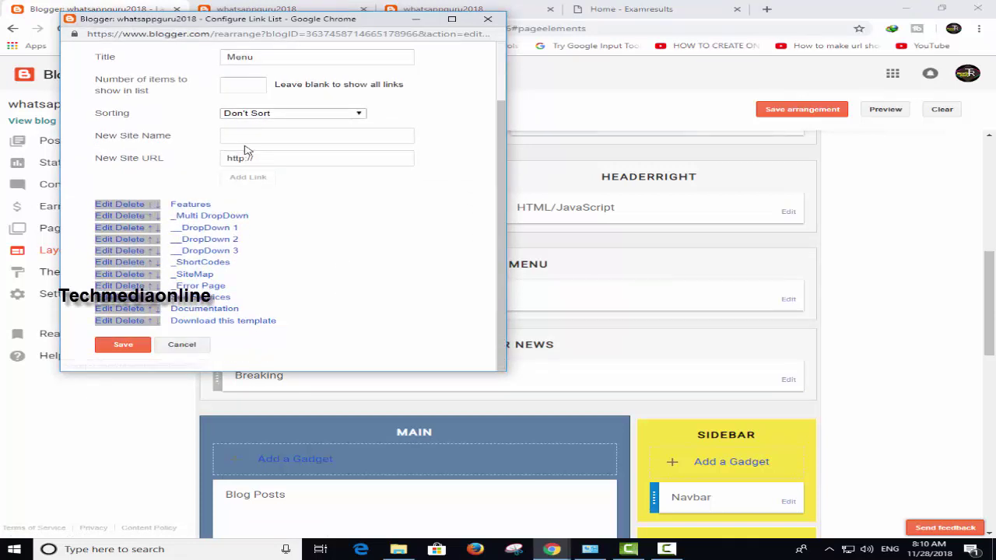
{"action": "left_click_drag", "start_coordinate": [277, 19], "coordinate": [354, 174]}
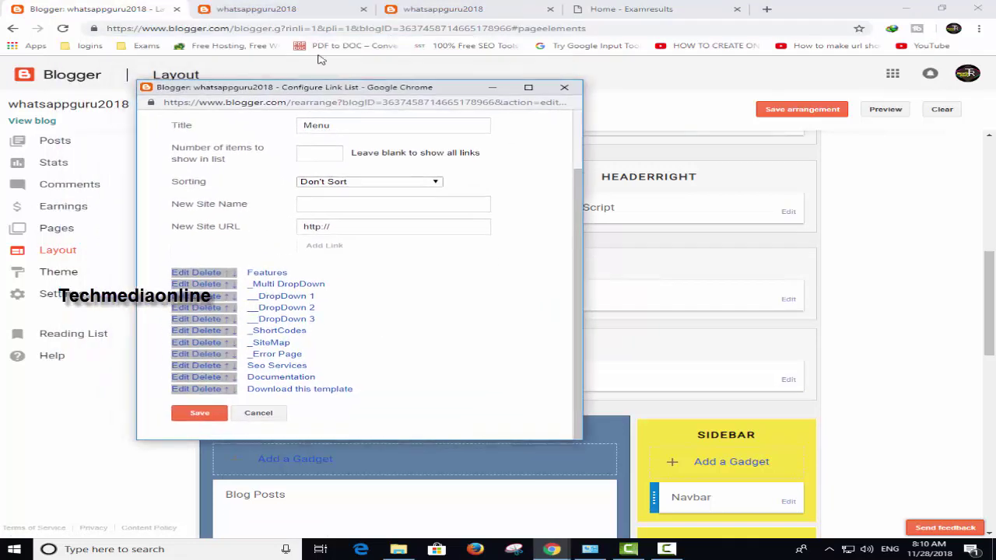
{"action": "left_click", "coordinate": [198, 412]}
{"action": "key", "text": "ctrl+Tab"}
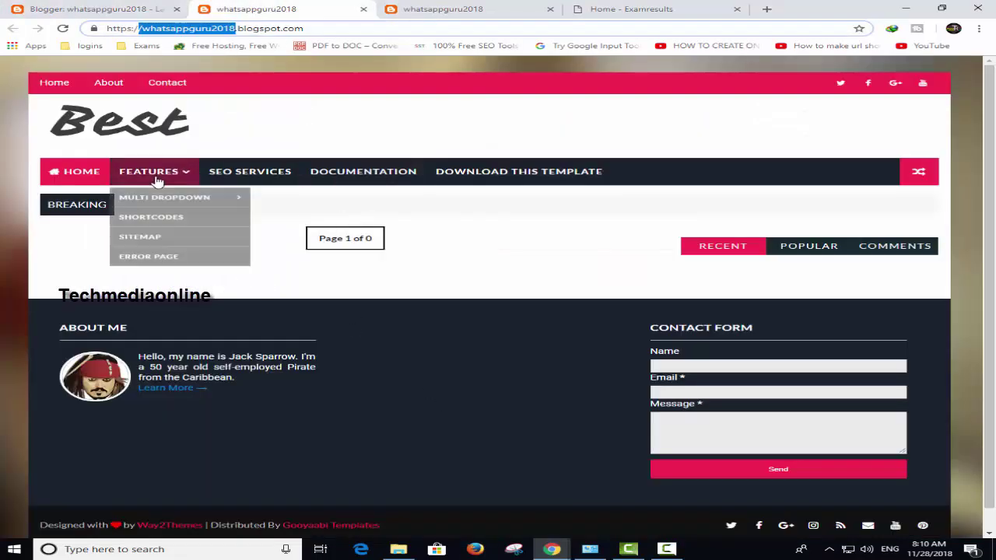
{"action": "mouse_move", "coordinate": [552, 550]}
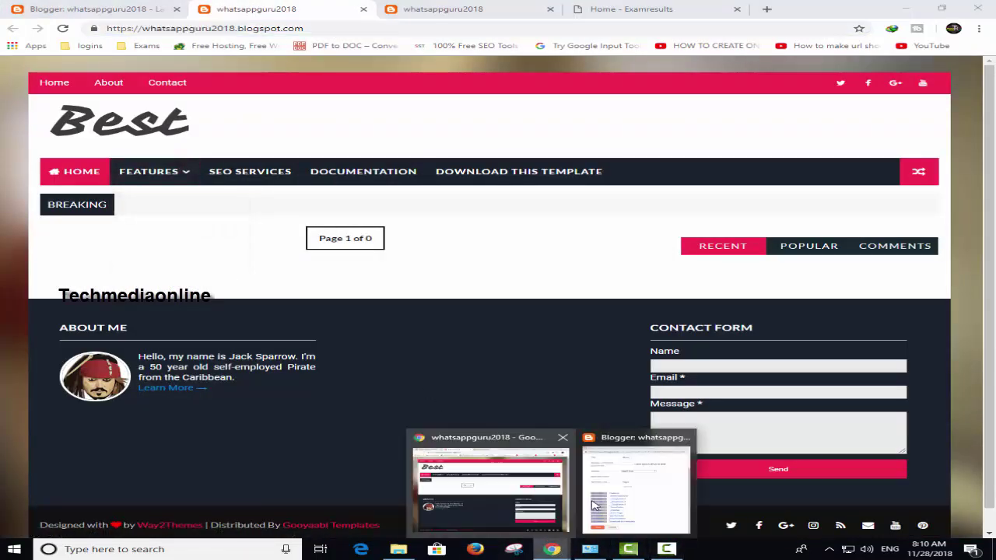
{"action": "left_click", "coordinate": [633, 467]}
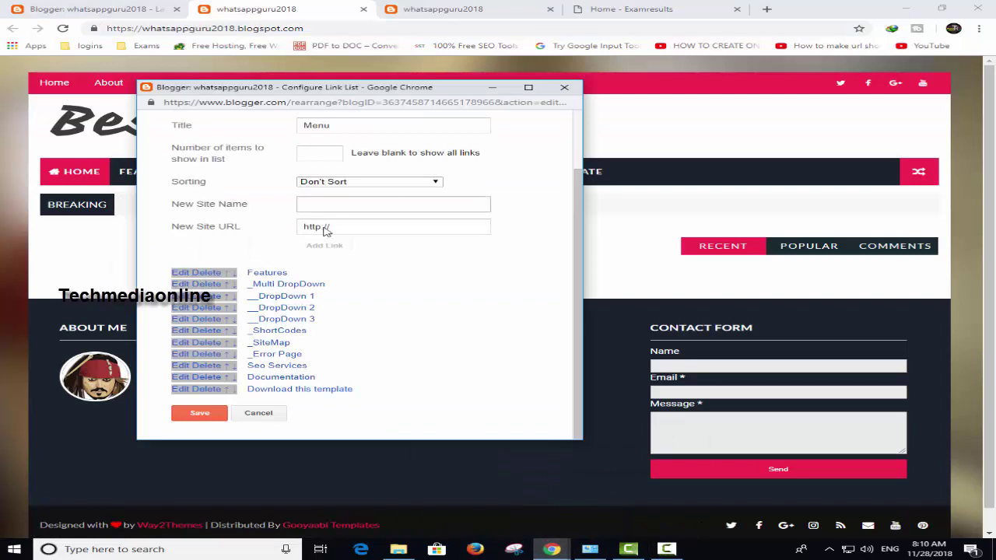
- Rename the Features link in the Menu gadget as "whatsapp" and save the link
{"action": "left_click", "coordinate": [185, 273]}
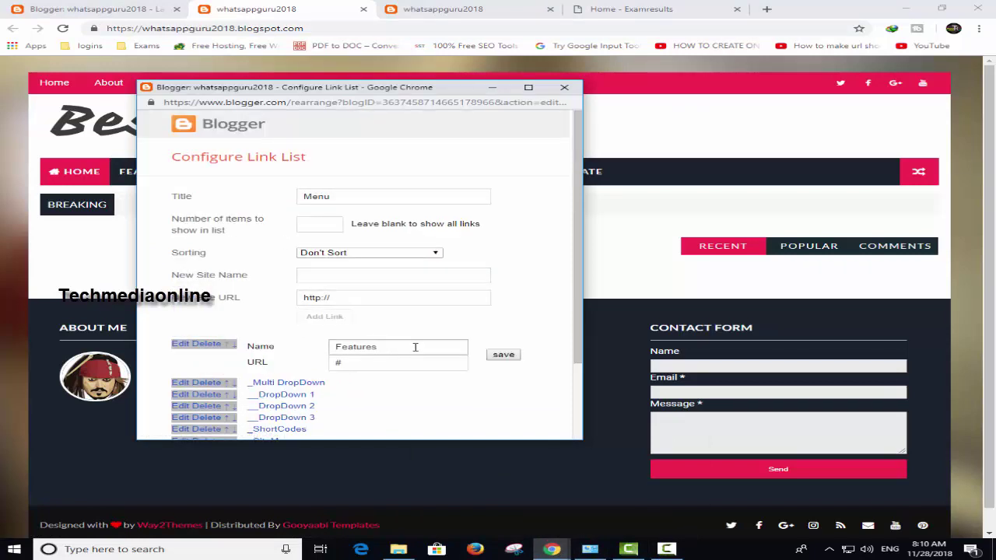
{"action": "scroll", "coordinate": [382, 322], "scroll_direction": "down", "scroll_amount": 1}
{"action": "double_click", "coordinate": [372, 248]}
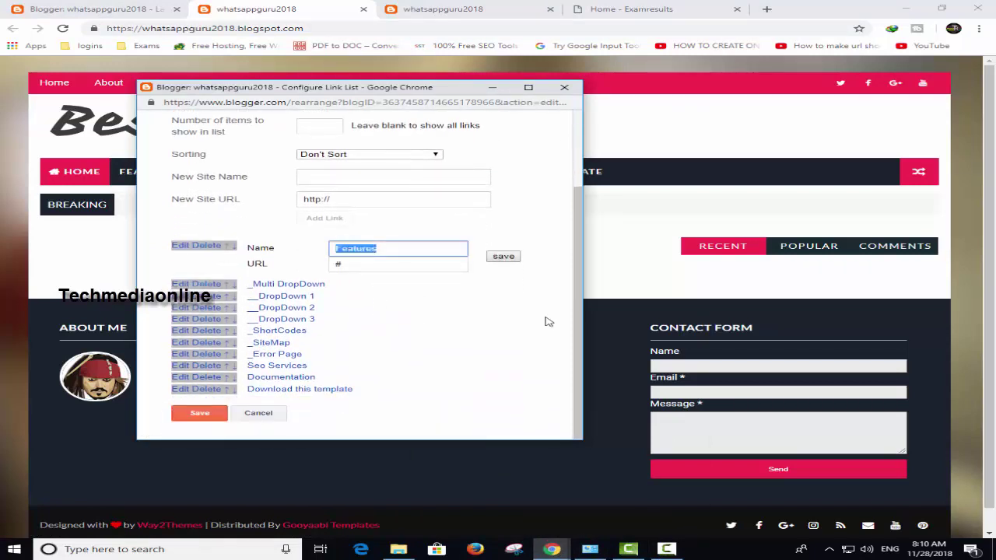
{"action": "type", "text": "whatsapp"}
{"action": "left_click", "coordinate": [503, 256]}
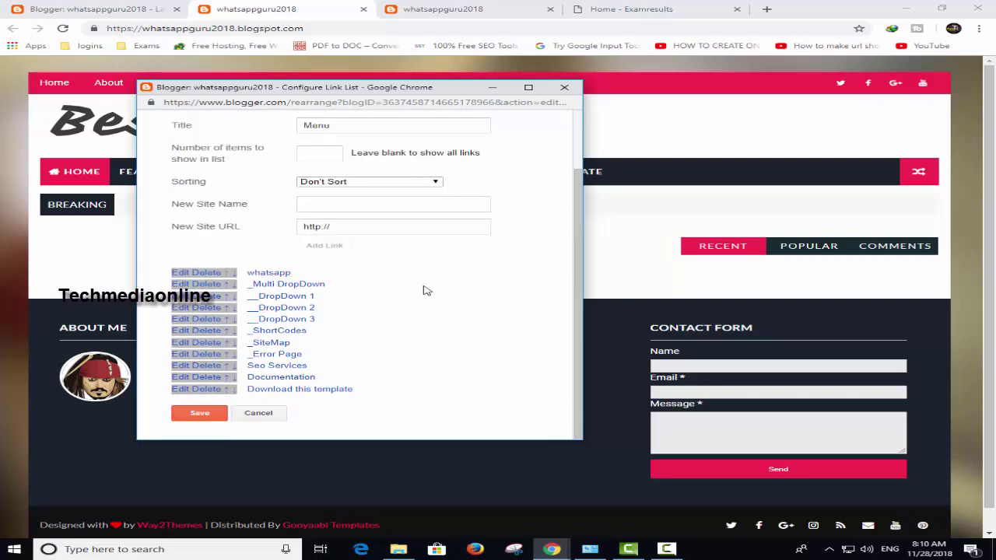
- Delete the _Multi DropDown, __DropDown 1, __DropDown 2 and __DropDown 3 links from the Menu gadget
{"action": "left_click", "coordinate": [207, 285]}
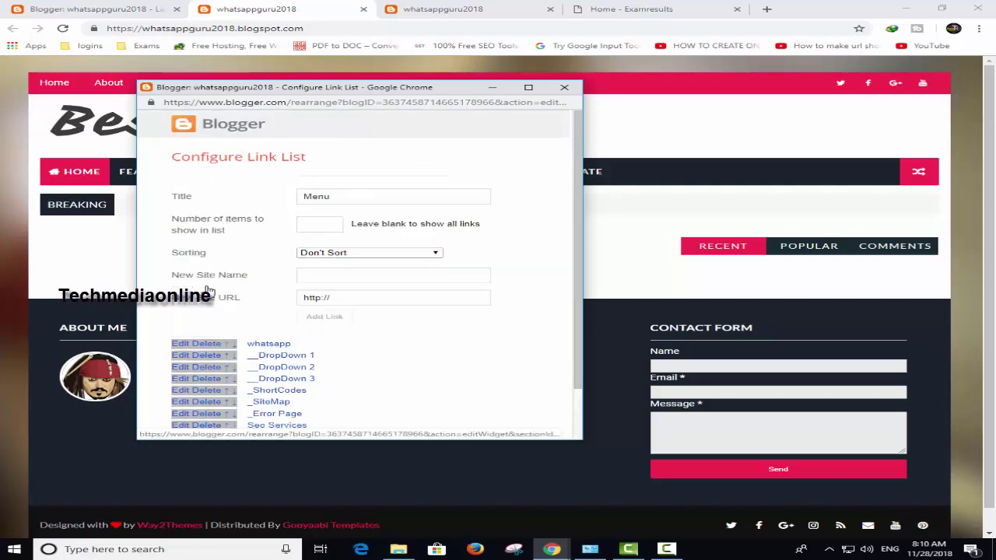
{"action": "left_click", "coordinate": [207, 367]}
{"action": "left_click", "coordinate": [207, 356]}
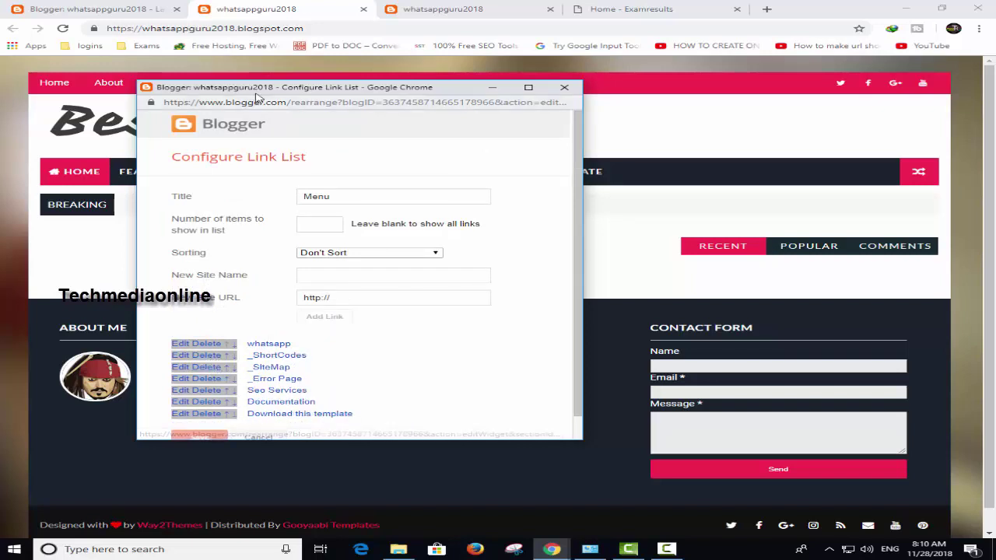
- Compare the link list with the live Features dropdown and delete the _ShortCodes, _SiteMap and _Error Page links
{"action": "left_click_drag", "start_coordinate": [256, 96], "coordinate": [495, 61]}
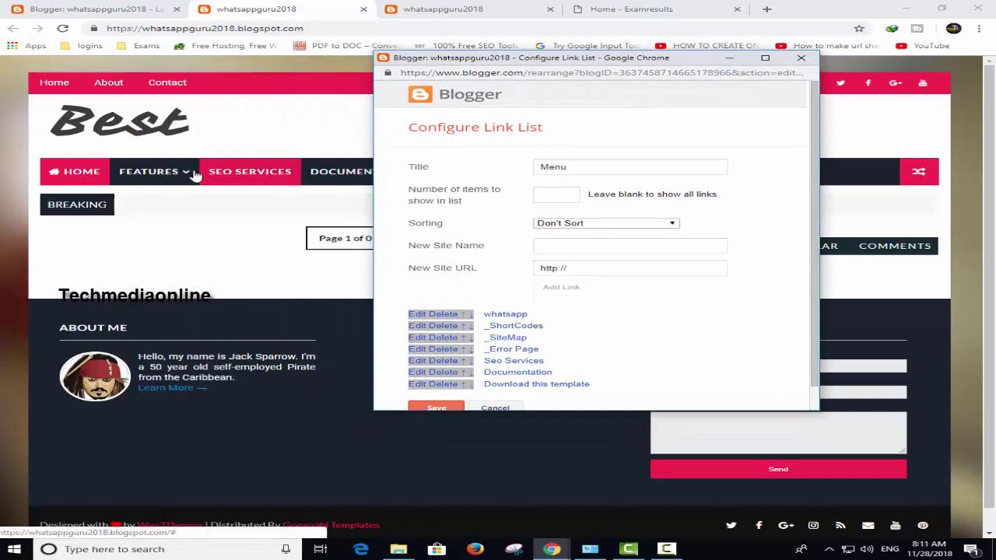
{"action": "mouse_move", "coordinate": [163, 177]}
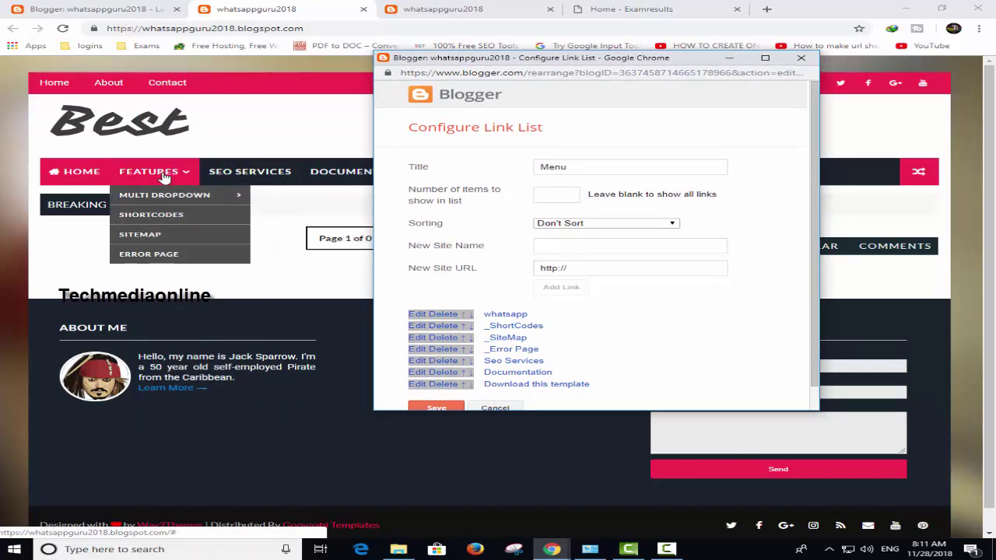
{"action": "scroll", "coordinate": [510, 343], "scroll_direction": "down", "scroll_amount": 1}
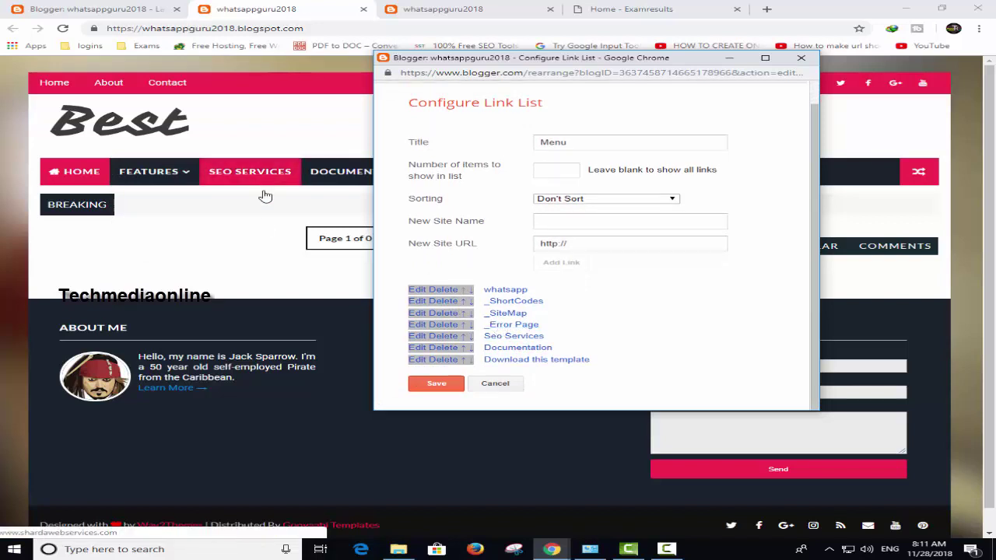
{"action": "left_click", "coordinate": [448, 301]}
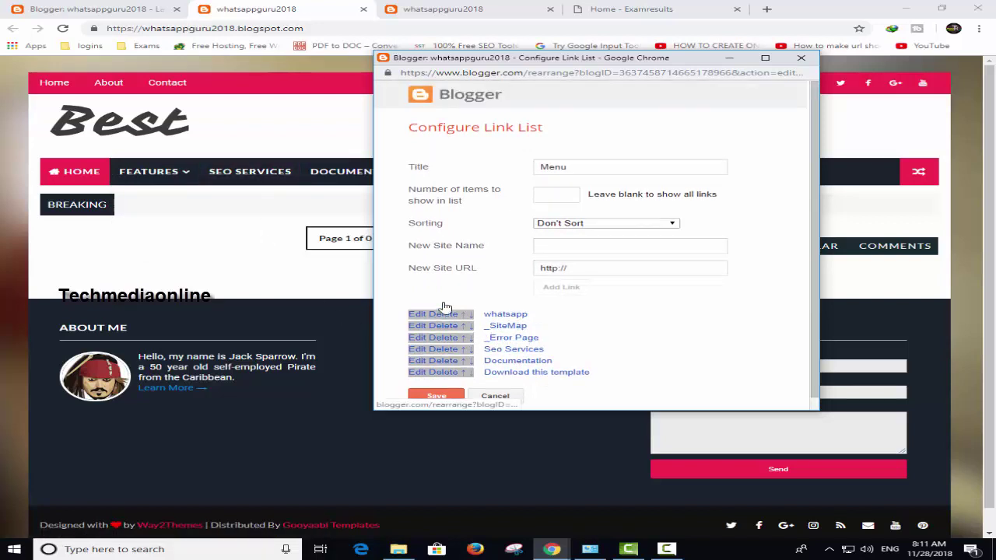
{"action": "left_click", "coordinate": [449, 327]}
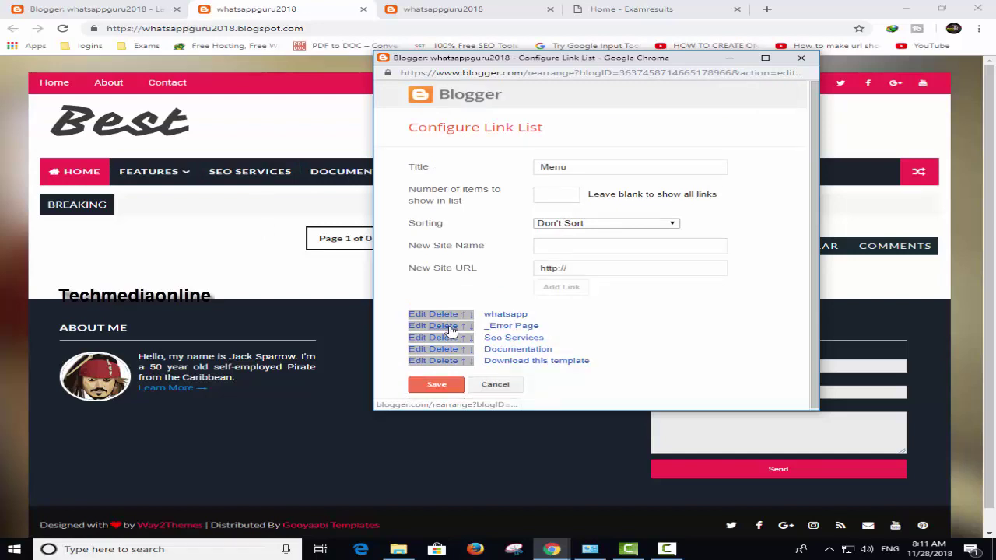
{"action": "left_click", "coordinate": [450, 327]}
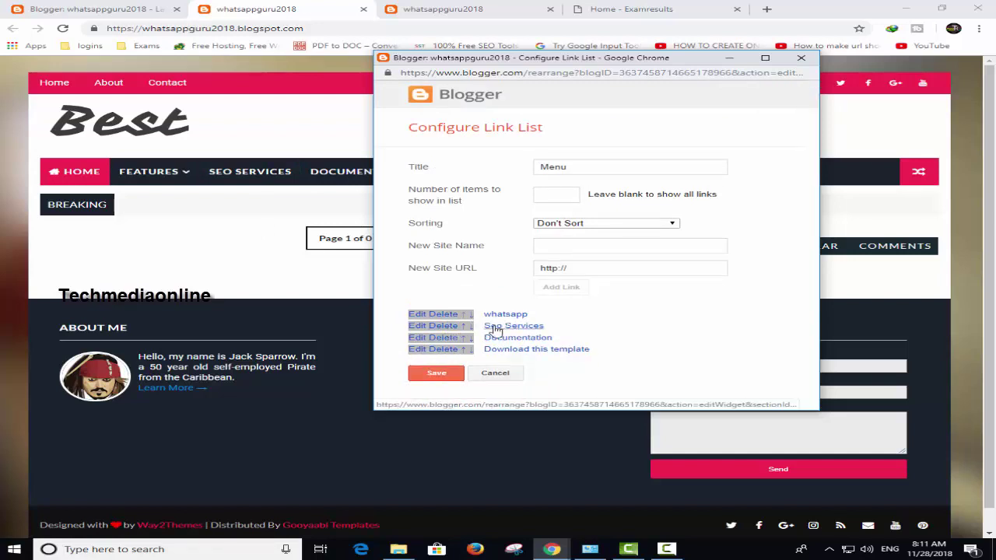
- Change the Seo Services link's name to "whatsapp love", clear its URL and save the link
{"action": "left_click", "coordinate": [418, 327]}
{"action": "triple_click", "coordinate": [645, 330]}
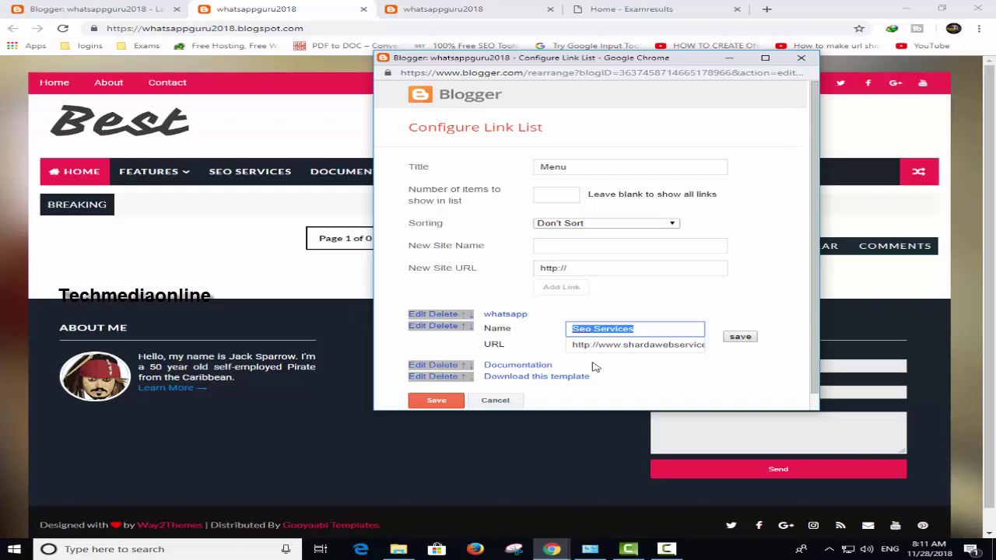
{"action": "type", "text": "whatsapp love"}
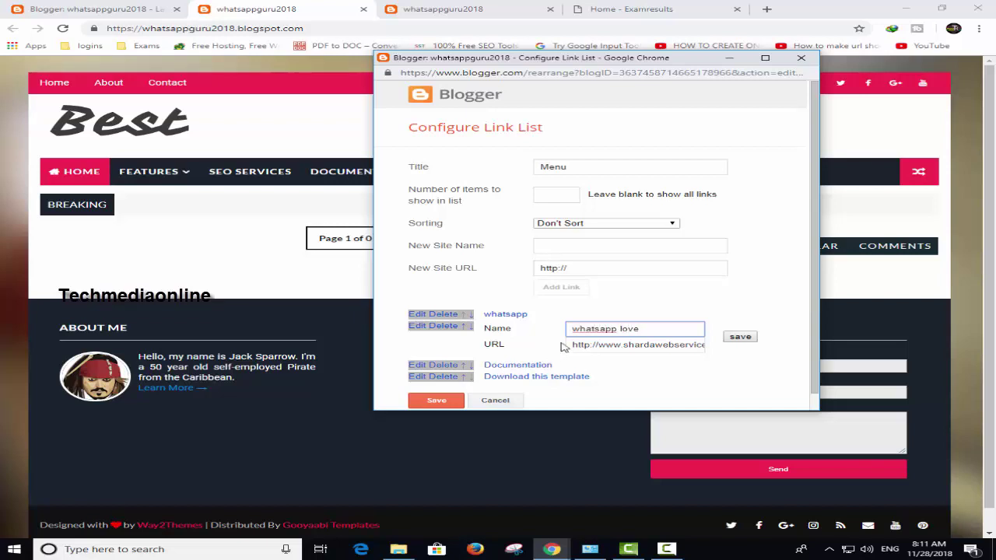
{"action": "triple_click", "coordinate": [663, 347]}
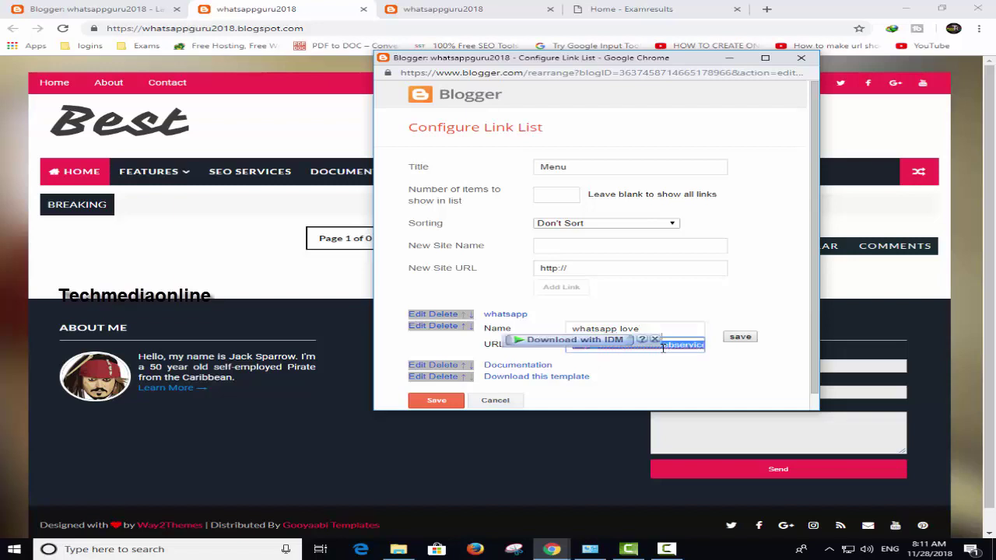
{"action": "left_click", "coordinate": [737, 337]}
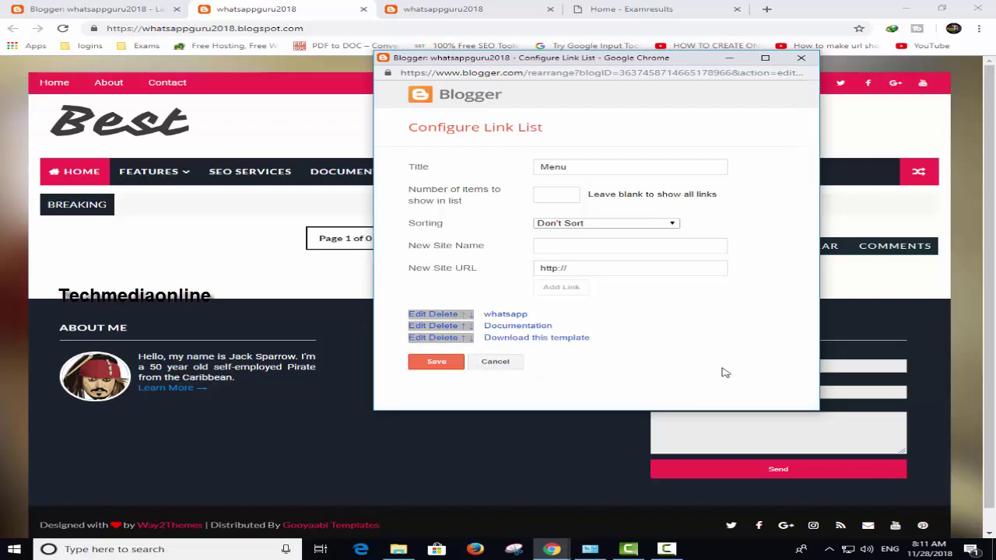
- Change the Documentation link's name to "Breakup Love", clear its URL and save the link
{"action": "left_click", "coordinate": [418, 327]}
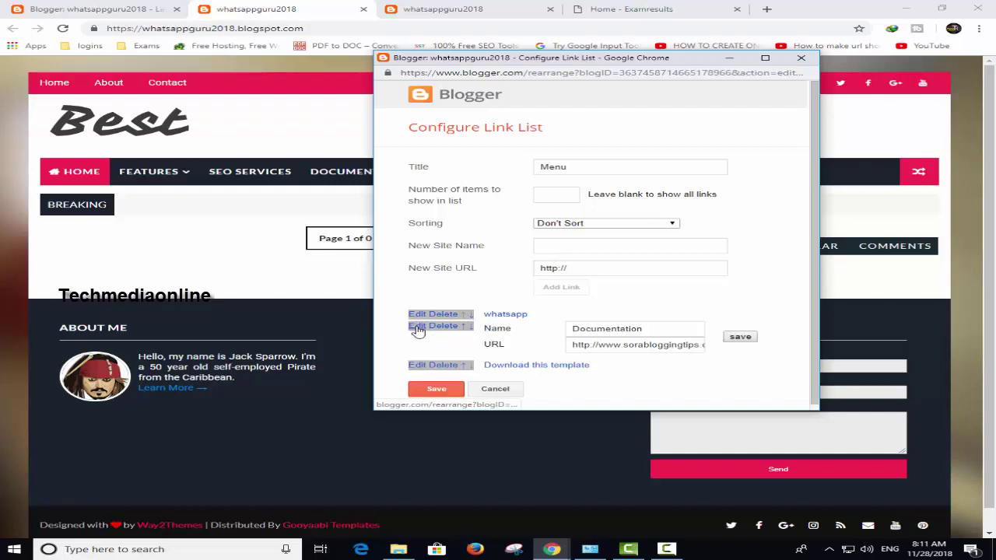
{"action": "left_click", "coordinate": [667, 333]}
{"action": "key", "text": "ctrl+a"}
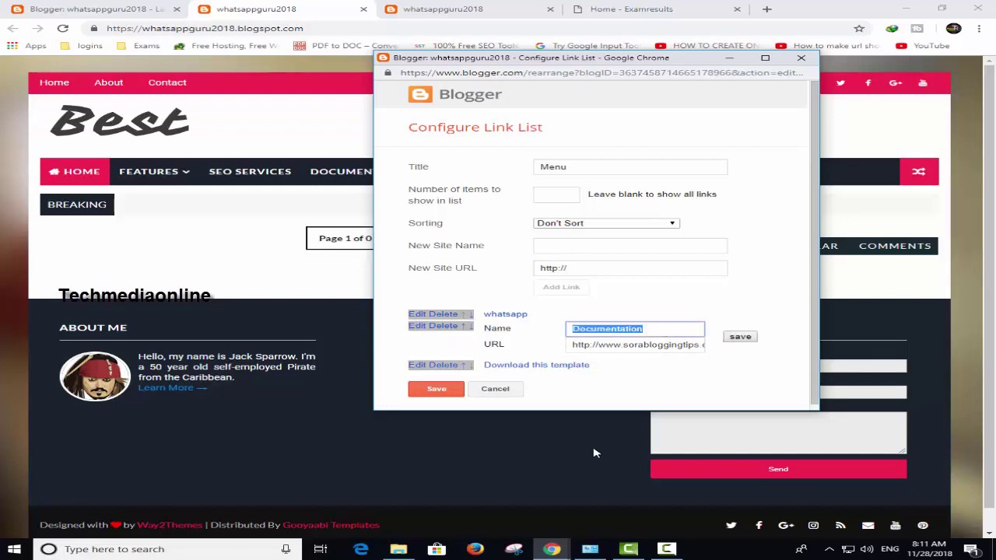
{"action": "type", "text": "Breakup Love"}
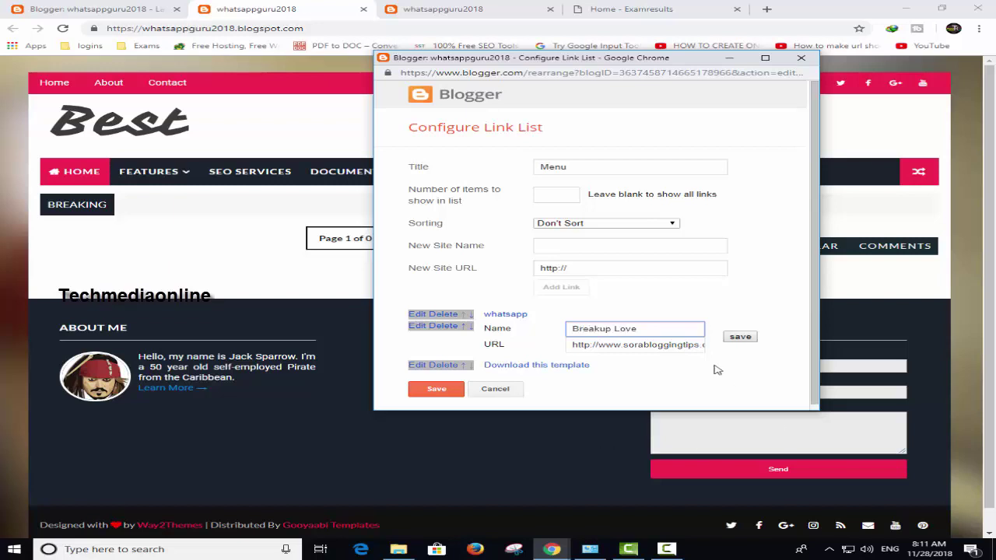
{"action": "left_click", "coordinate": [679, 342]}
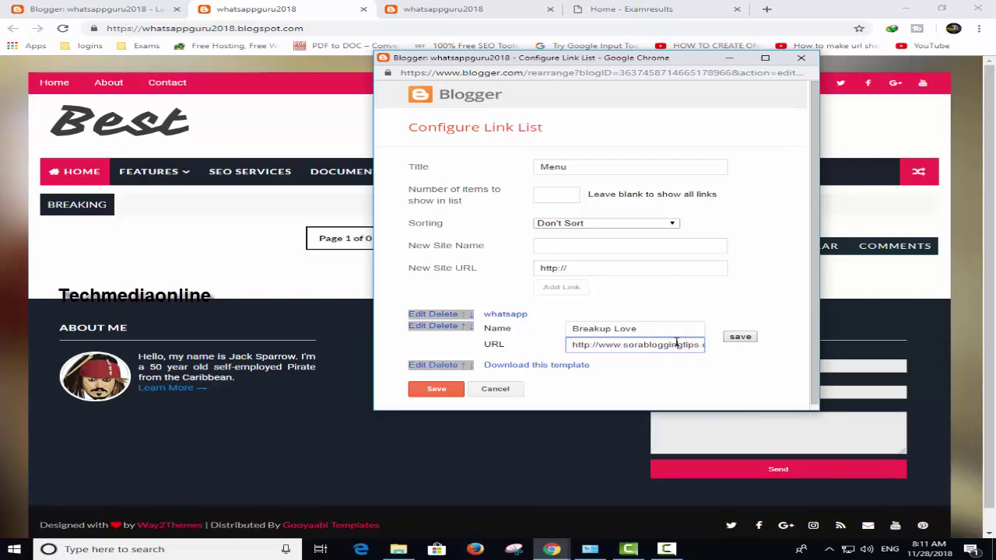
{"action": "key", "text": "ctrl+a"}
{"action": "key", "text": "BackSpace"}
{"action": "left_click", "coordinate": [738, 338]}
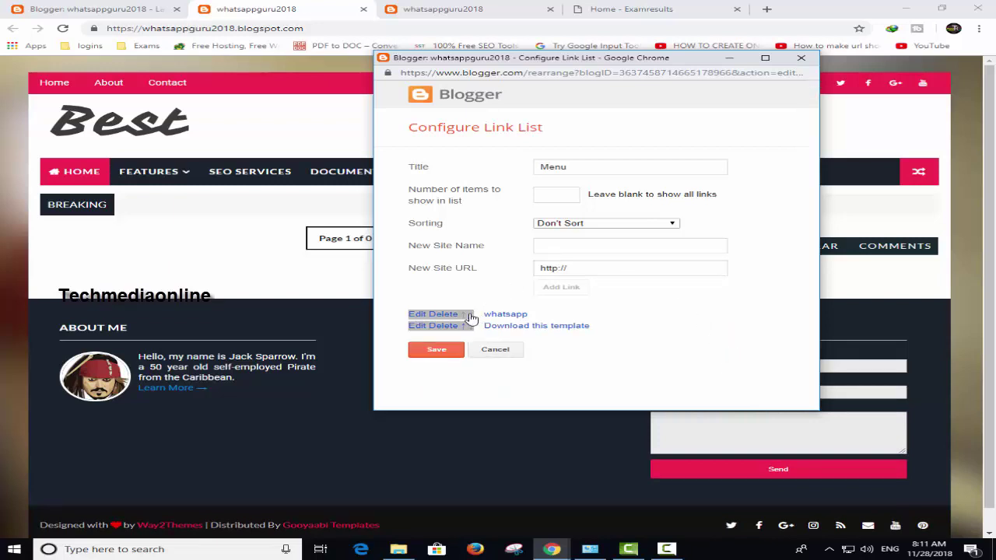
- Rename the "Download this template" link as "whatsapp lovw", keeping its URL, and save the link
{"action": "left_click", "coordinate": [418, 327]}
{"action": "triple_click", "coordinate": [619, 330]}
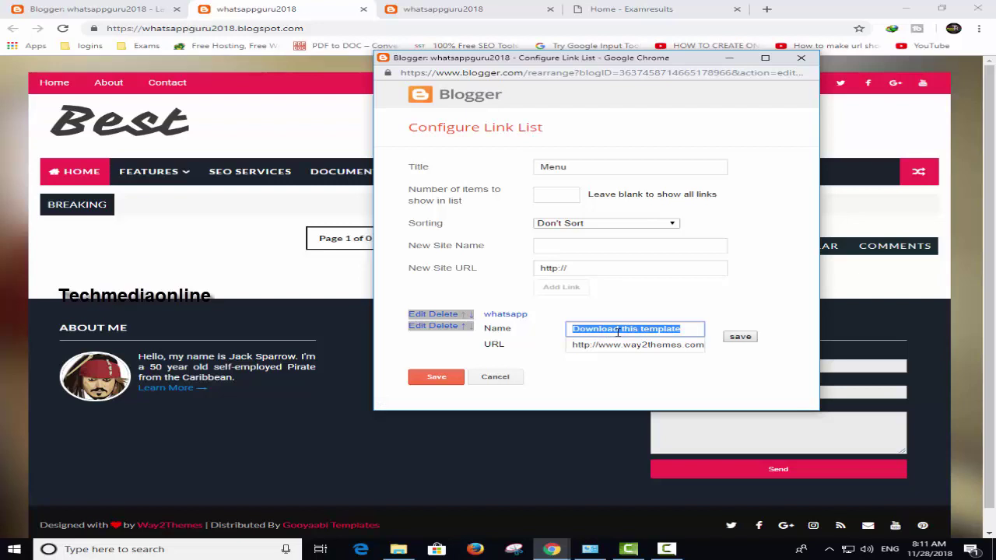
{"action": "type", "text": "whatsapp lovw"}
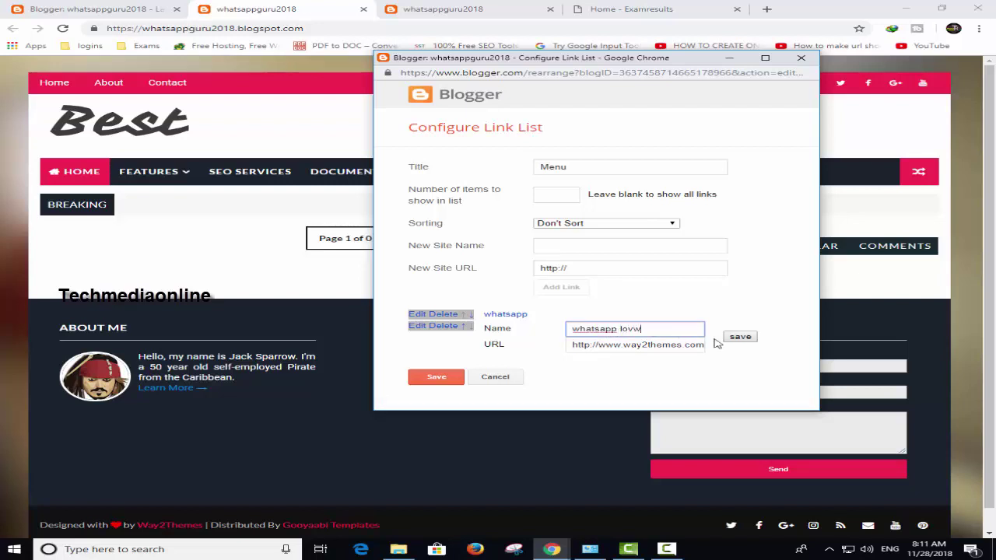
{"action": "left_click", "coordinate": [739, 337]}
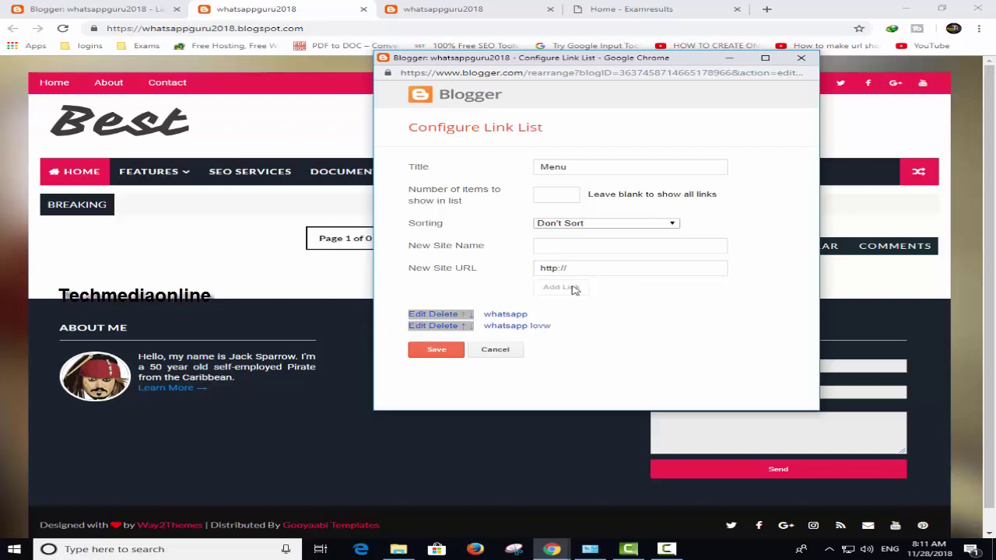
{"action": "left_click", "coordinate": [574, 247]}
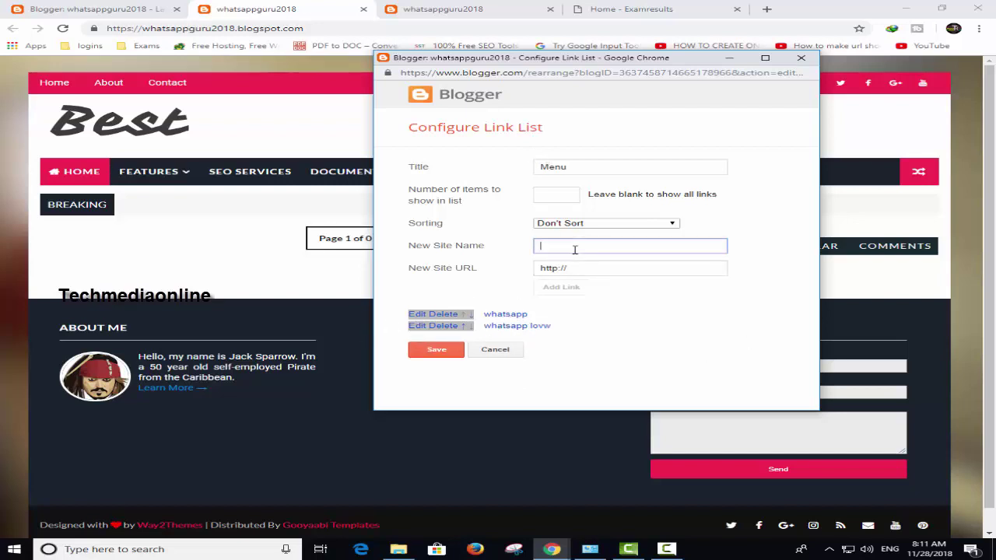
{"action": "type", "text": "break up love"}
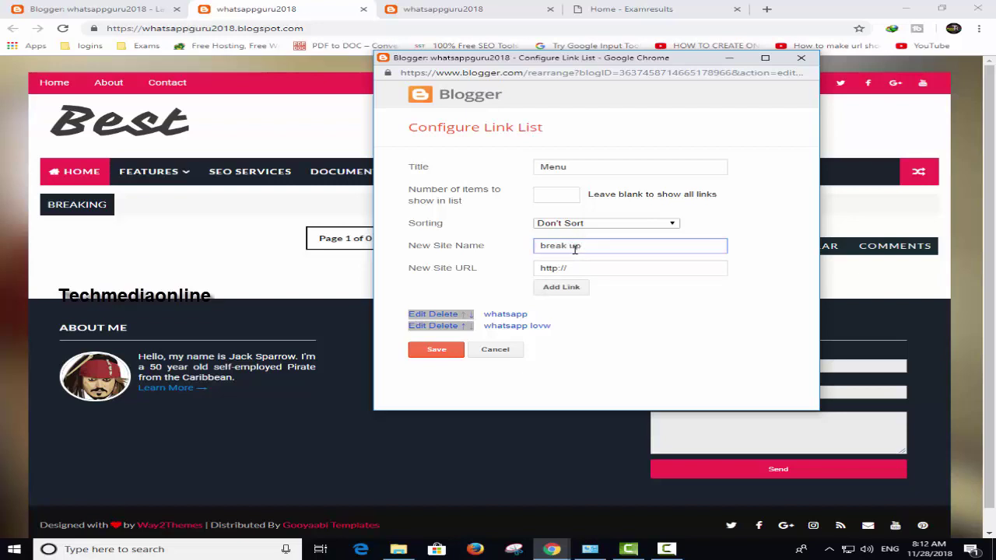
{"action": "left_click", "coordinate": [558, 288]}
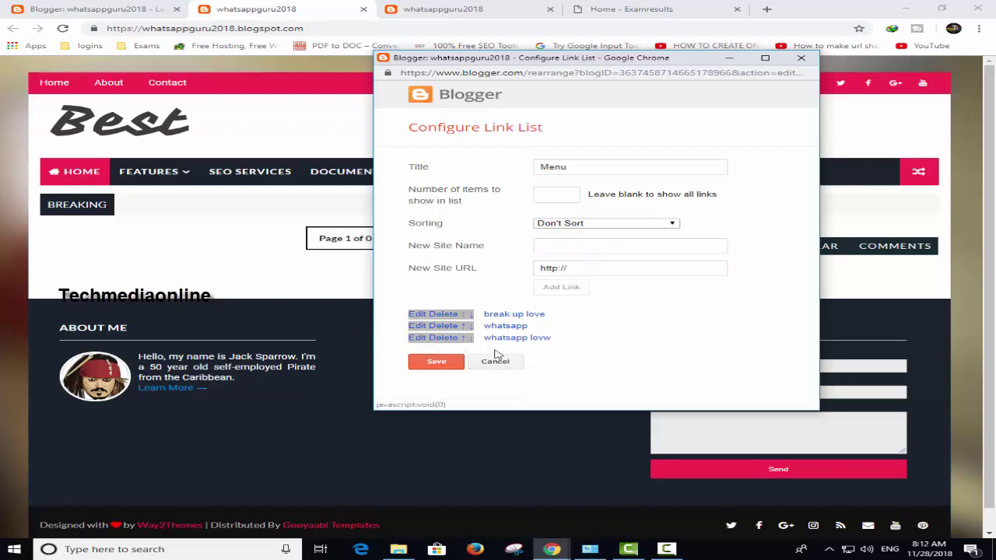
- Reorder the Menu links so that break up love comes first, whatsapp lovw second and whatsapp last
{"action": "left_click", "coordinate": [470, 315]}
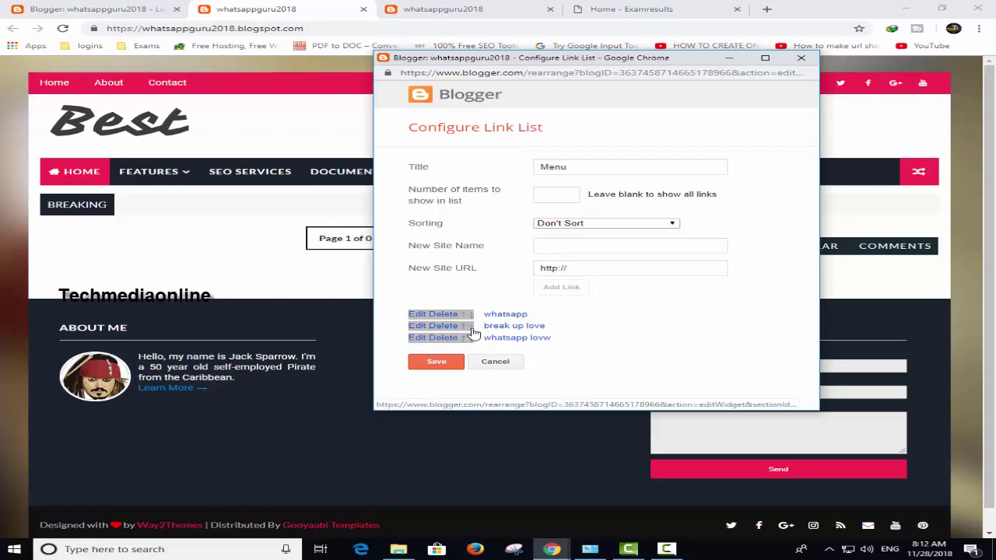
{"action": "left_click", "coordinate": [471, 316]}
{"action": "left_click", "coordinate": [470, 328]}
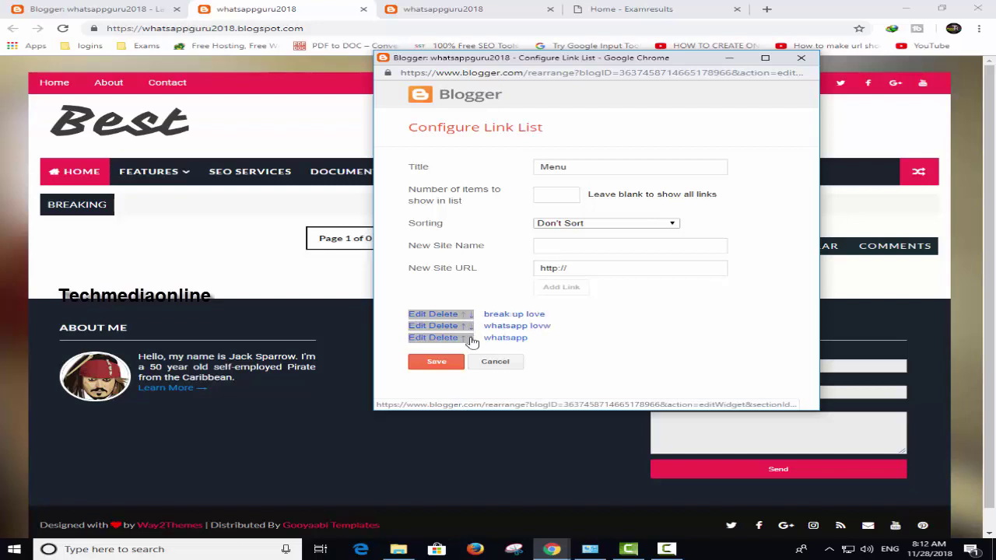
{"action": "left_click", "coordinate": [565, 248]}
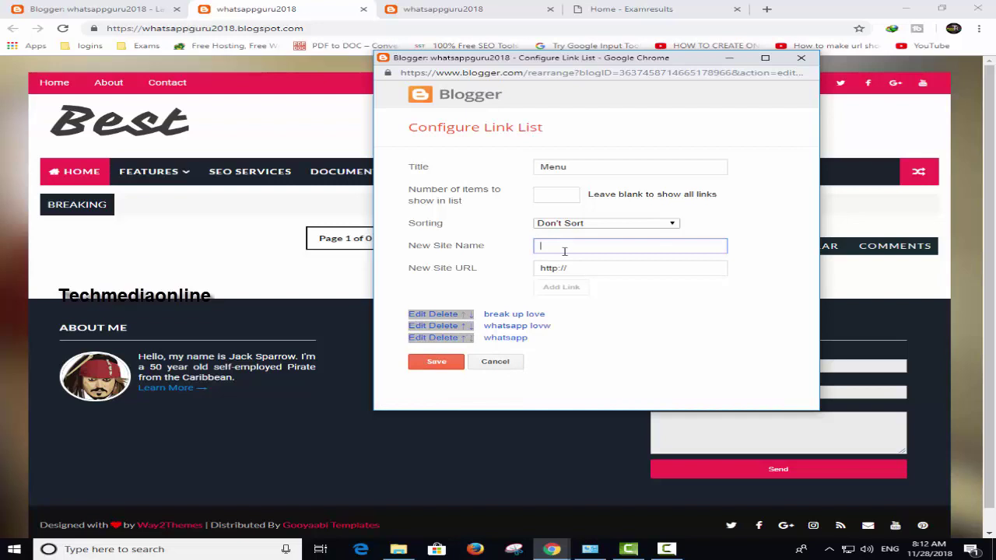
- Correct the name of the "whatsapp lovw" link to "whatsapp love" and save the link
{"action": "left_click", "coordinate": [420, 329]}
{"action": "left_click", "coordinate": [644, 329]}
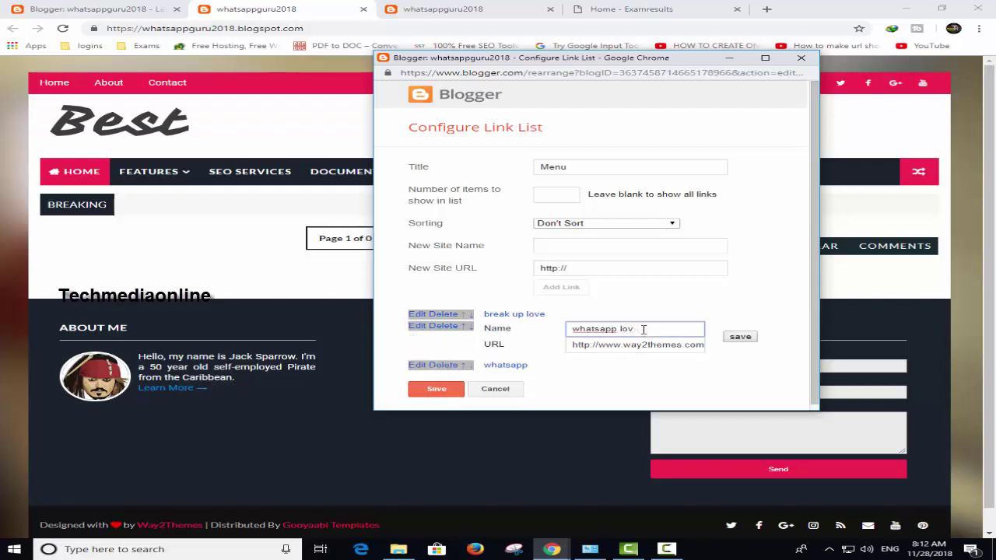
{"action": "left_click", "coordinate": [741, 337]}
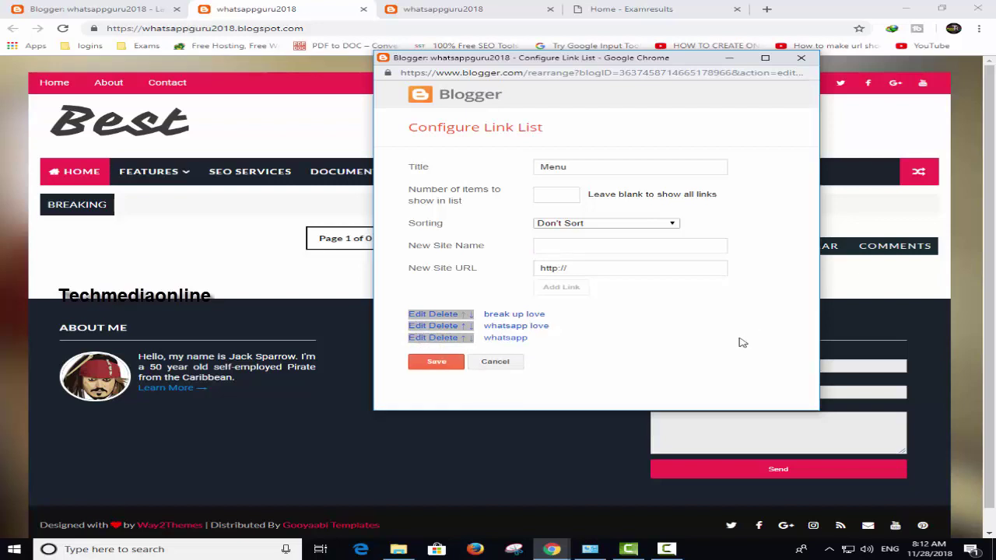
- Save the Menu link list and the layout arrangement, and view the main menu on the live blog
{"action": "left_click", "coordinate": [436, 365]}
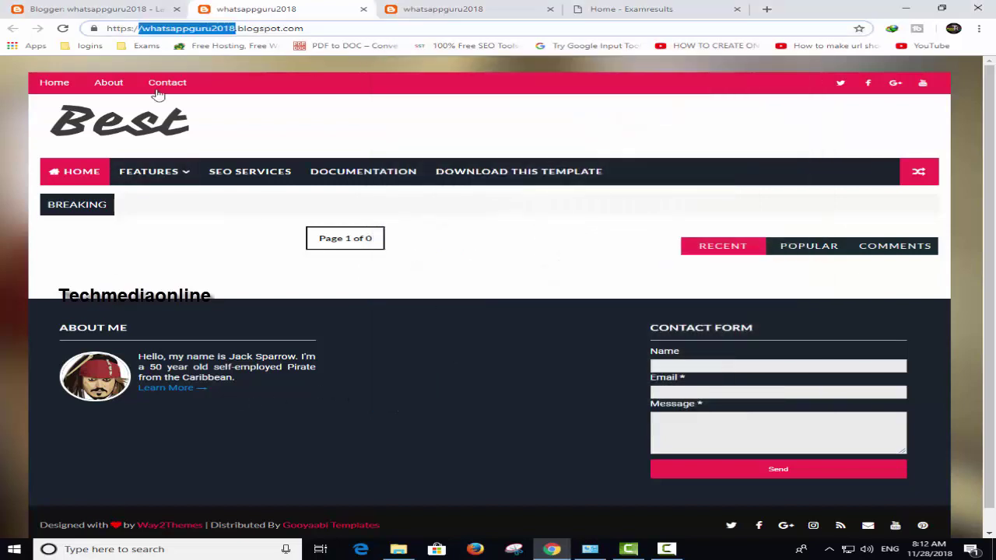
{"action": "left_click", "coordinate": [137, 8]}
{"action": "left_click", "coordinate": [788, 113]}
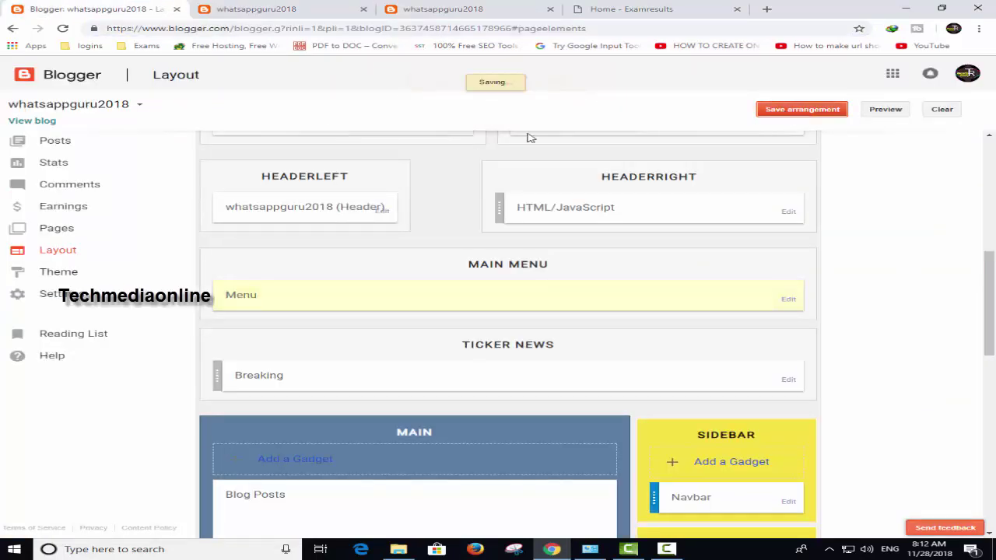
{"action": "left_click", "coordinate": [567, 84]}
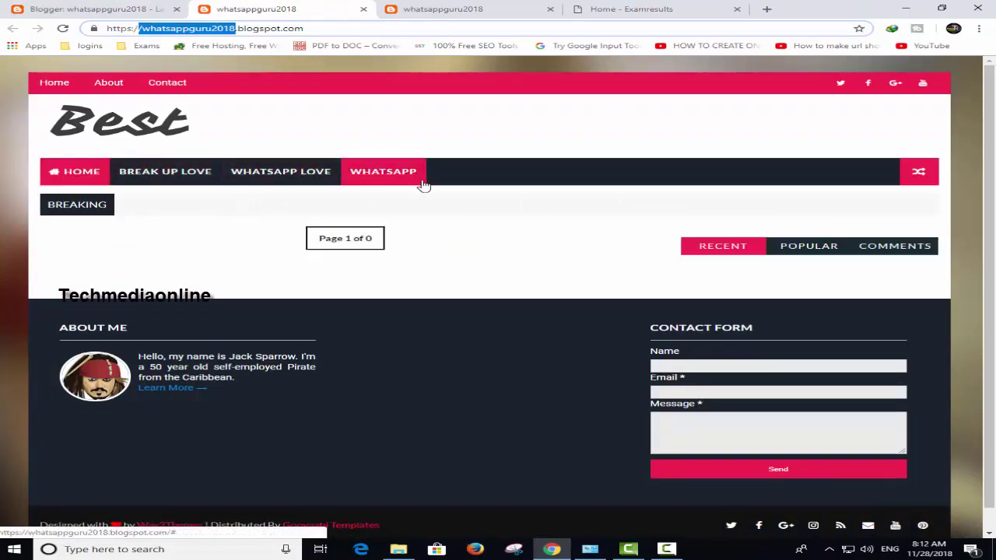
- Move the whatsapp link to the first place in the Menu link list, save the list and arrangement, and view the live blog
{"action": "key", "text": "ctrl+shift+Tab"}
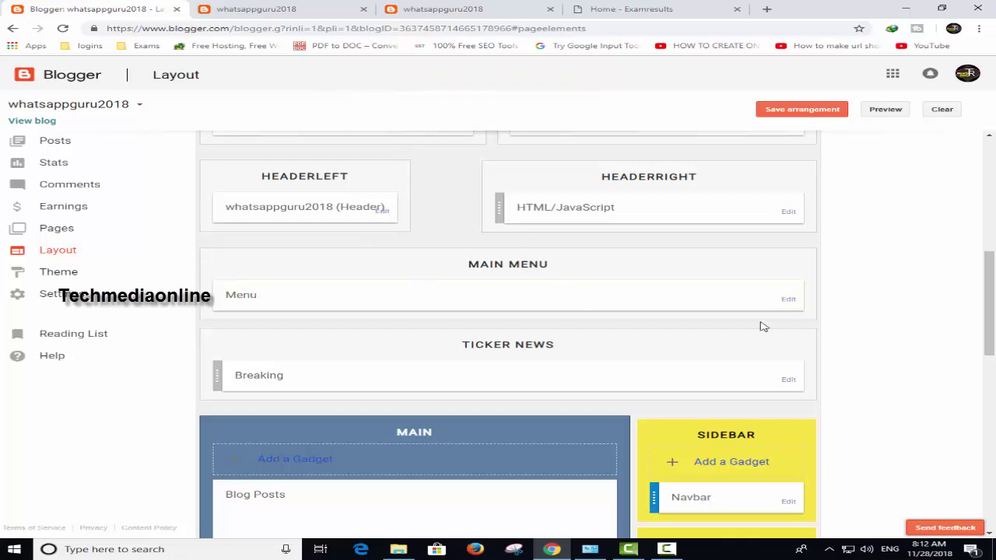
{"action": "left_click", "coordinate": [791, 302]}
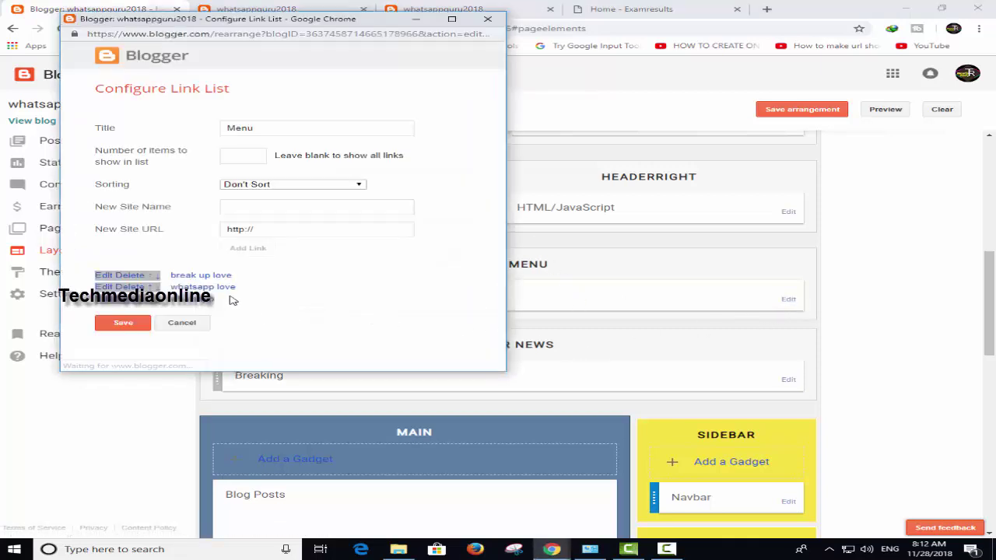
{"action": "left_click", "coordinate": [149, 288]}
{"action": "left_click", "coordinate": [137, 325]}
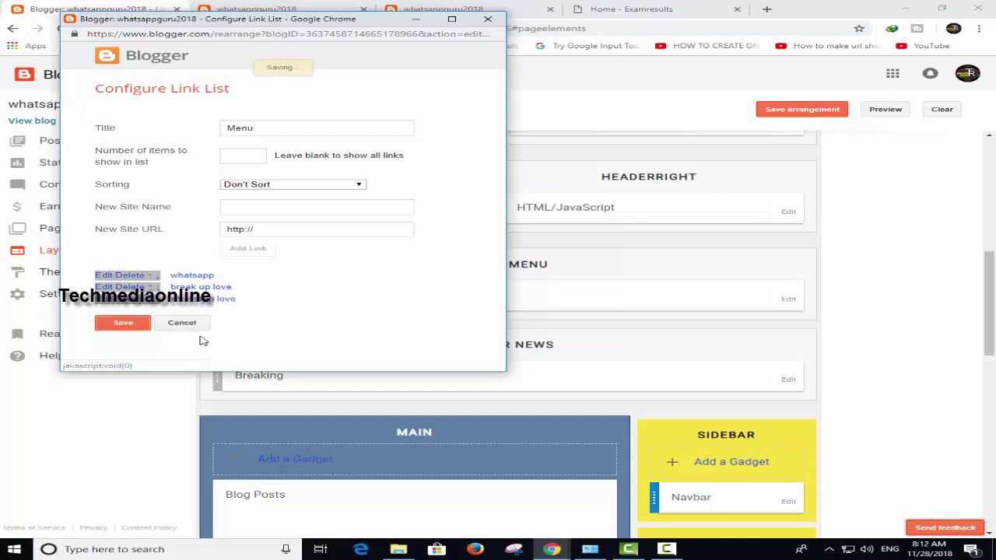
{"action": "left_click", "coordinate": [778, 111]}
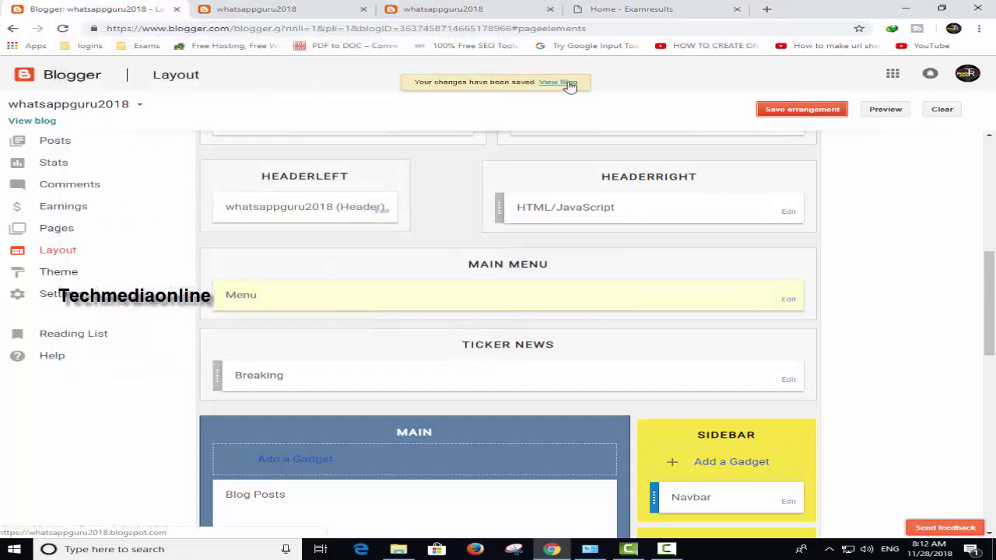
{"action": "left_click", "coordinate": [558, 82]}
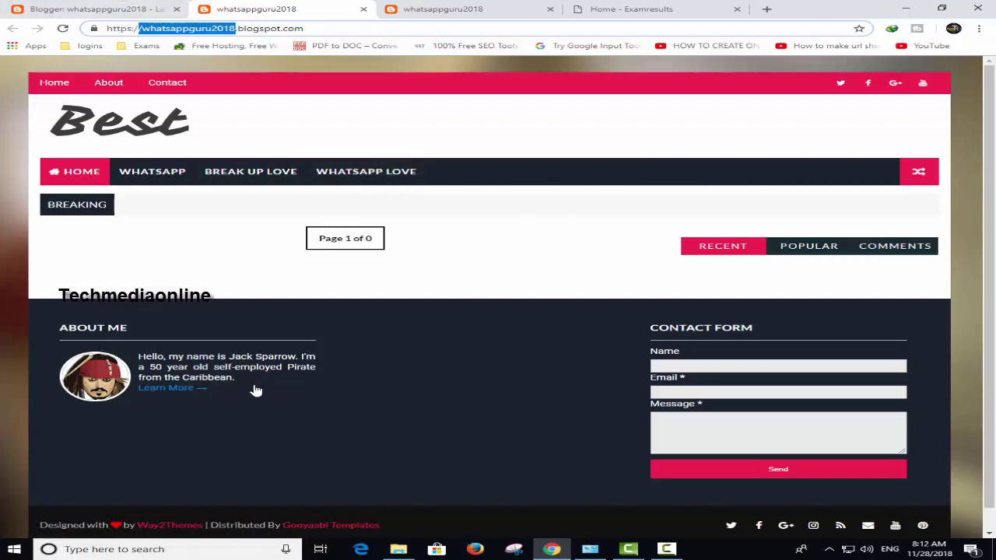
- Open the About Me gadget in Footer Widget(1) for editing and select the introduction text from "Hello" through "Caribbean." in its content
{"action": "left_click", "coordinate": [43, 4]}
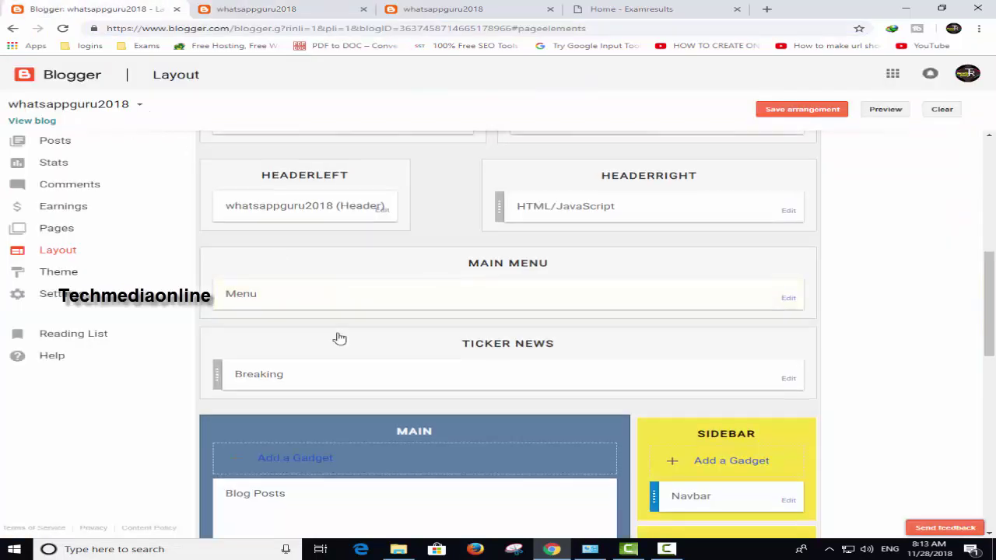
{"action": "scroll", "coordinate": [342, 350], "scroll_direction": "down", "scroll_amount": 5}
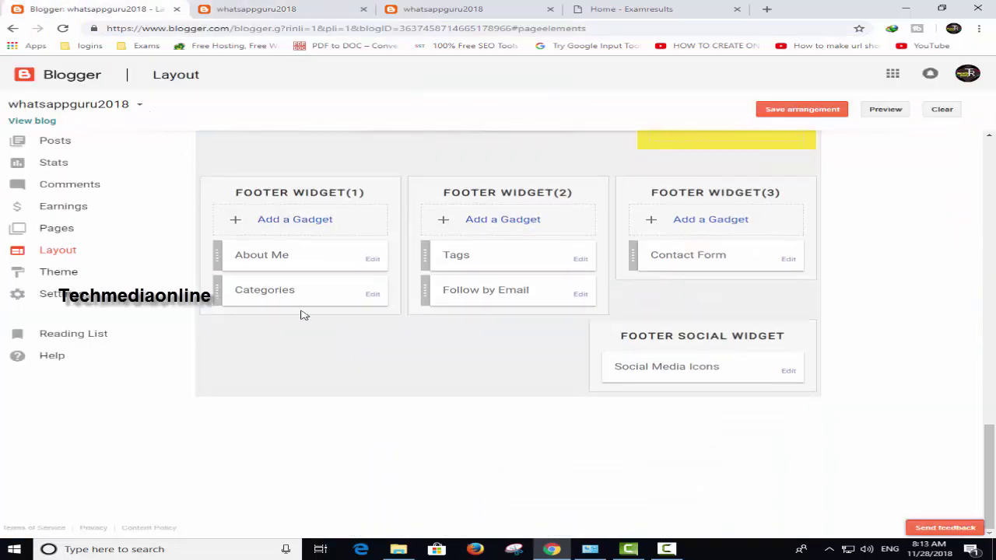
{"action": "left_click", "coordinate": [372, 260]}
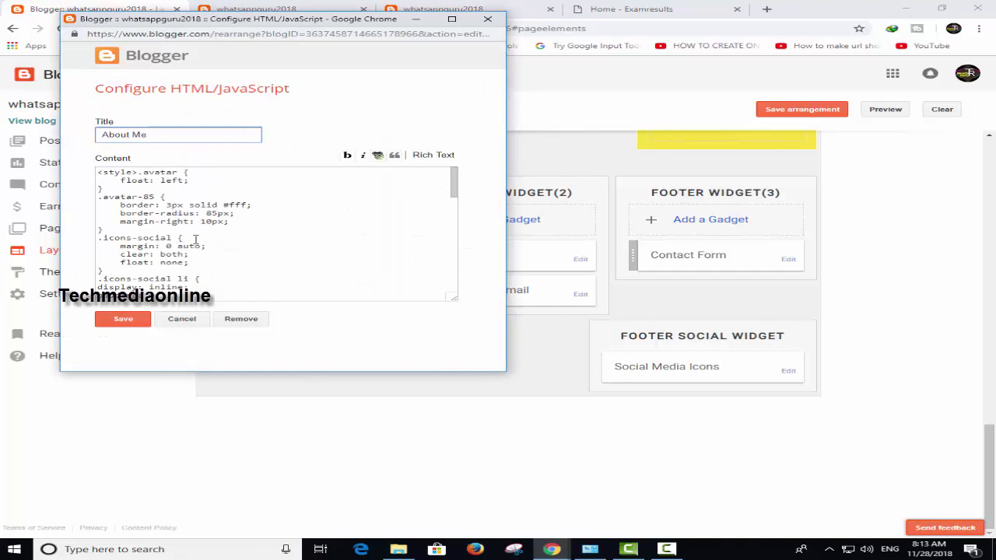
{"action": "scroll", "coordinate": [194, 239], "scroll_direction": "down", "scroll_amount": 10}
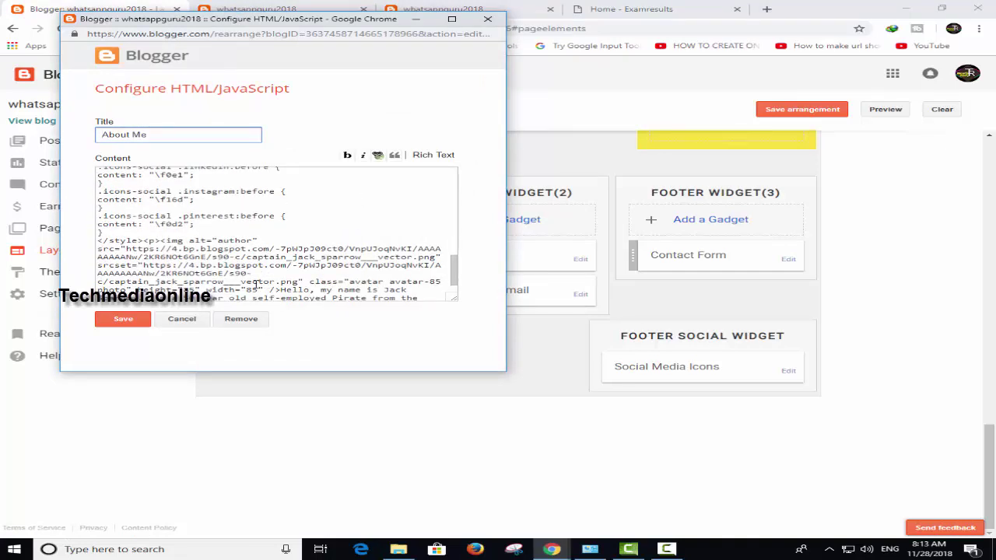
{"action": "scroll", "coordinate": [257, 285], "scroll_direction": "down", "scroll_amount": 1}
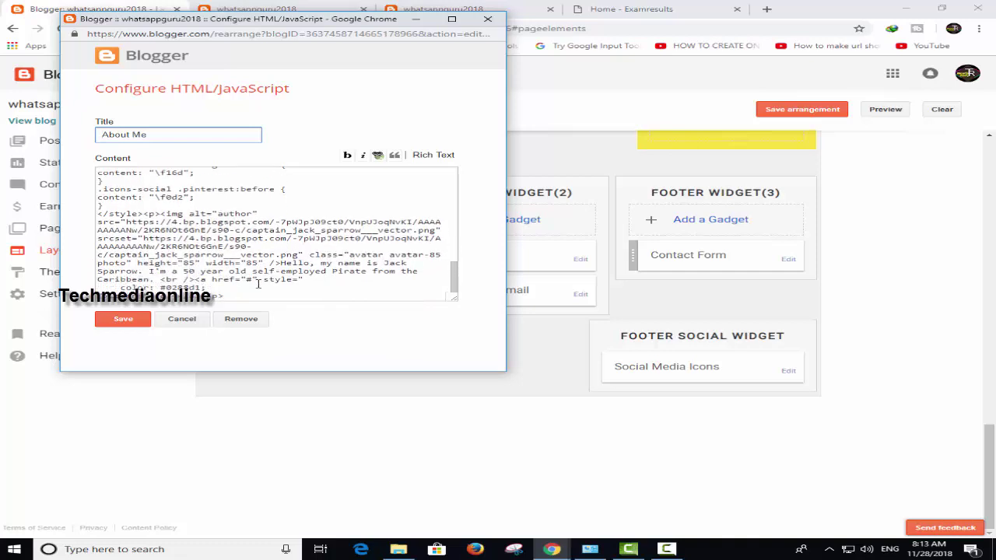
{"action": "left_click", "coordinate": [283, 263]}
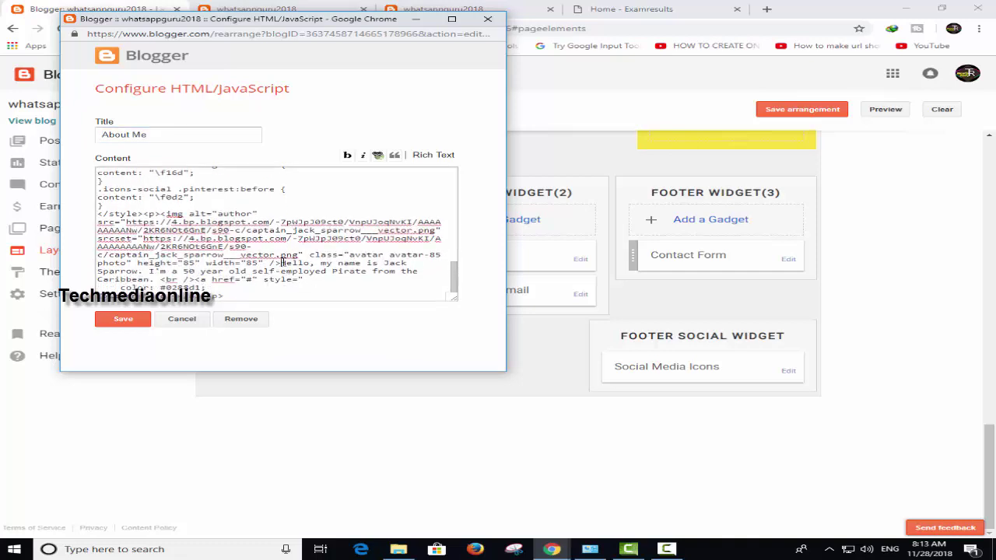
{"action": "left_click_drag", "start_coordinate": [294, 266], "coordinate": [156, 278]}
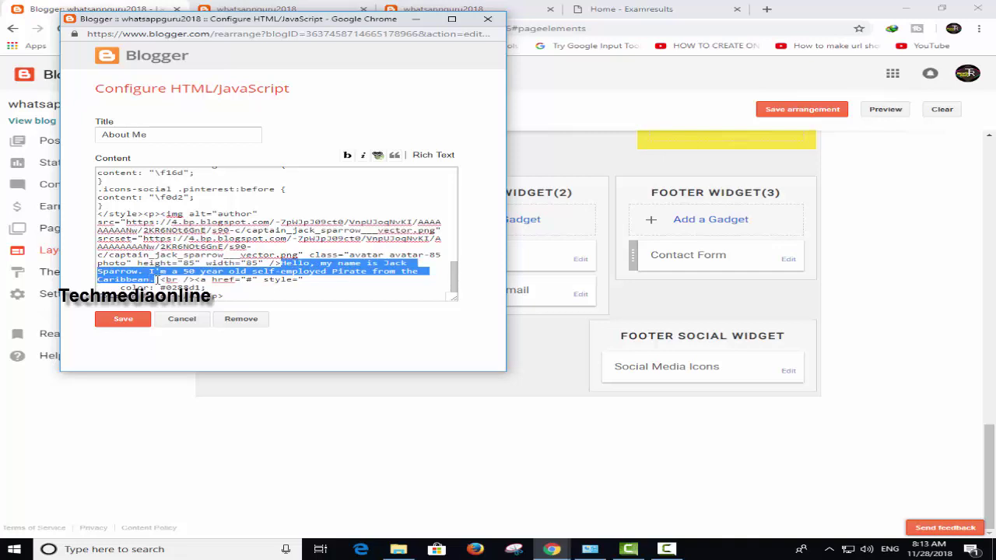